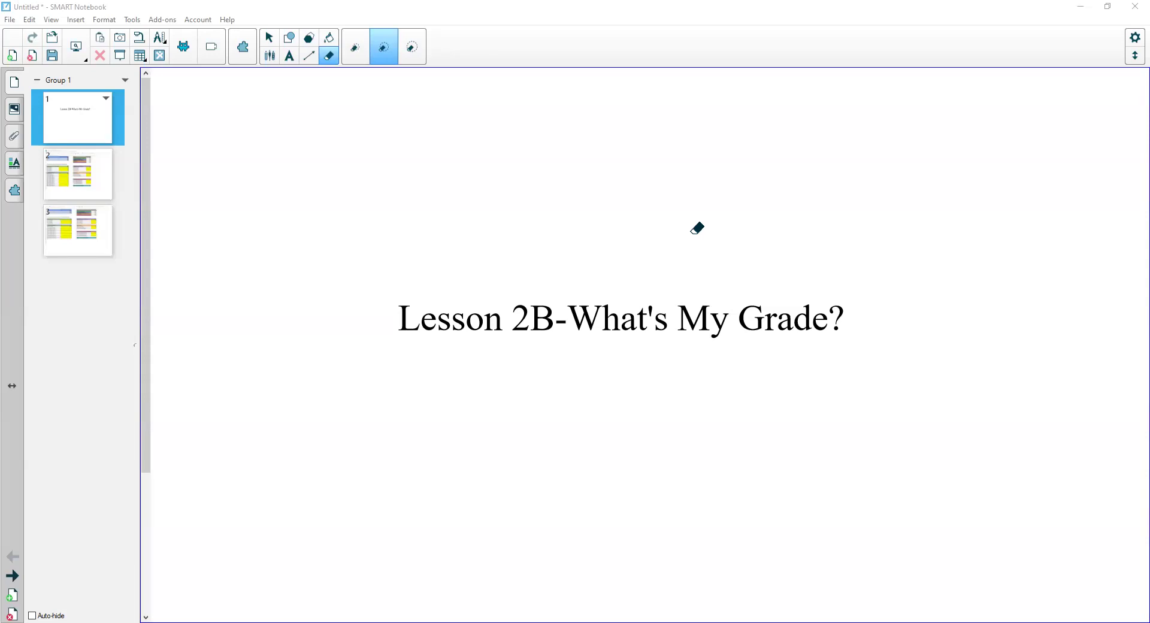
Open page 2 and circle the minimum course average table with a purple pen.
left_click(104, 191)
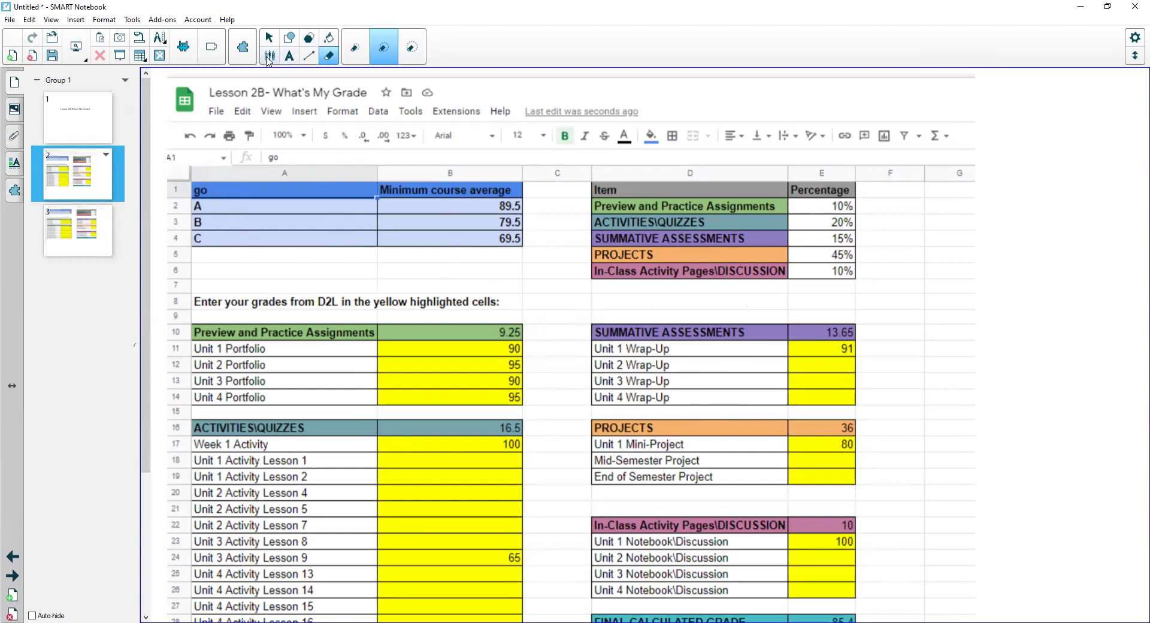
left_click(269, 58)
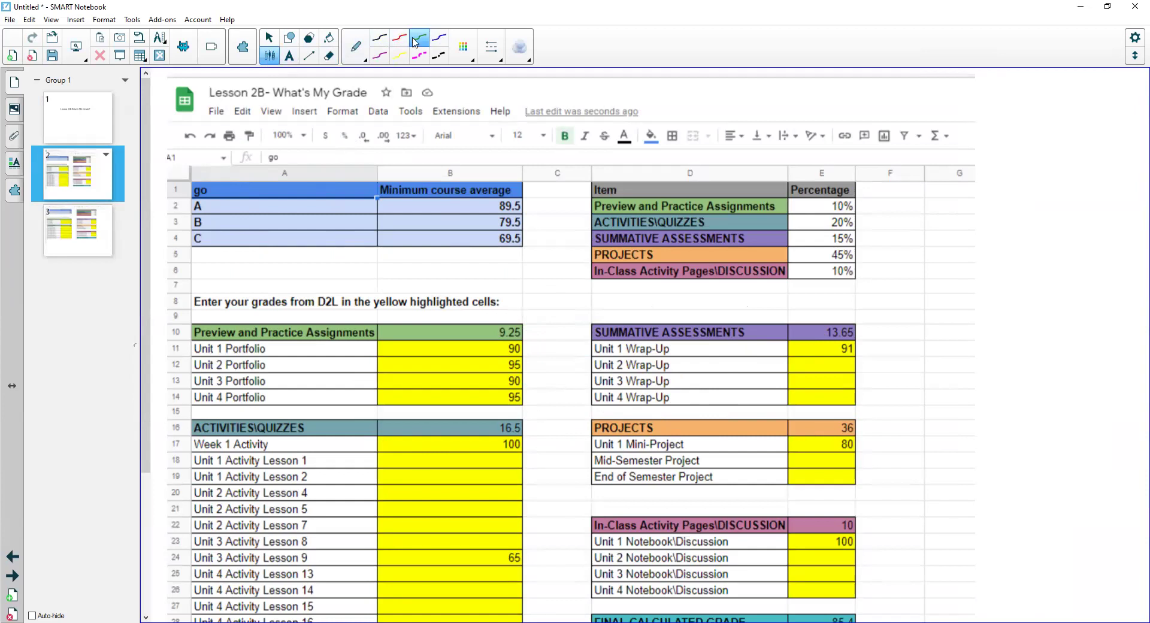
left_click(380, 55)
mouse_move(509, 172)
left_mouse_down()
mouse_move(236, 163)
mouse_move(170, 194)
mouse_move(193, 252)
mouse_move(215, 257)
left_mouse_up()
mouse_move(395, 278)
left_mouse_down()
mouse_move(557, 221)
mouse_move(485, 157)
mouse_move(473, 161)
left_mouse_up()
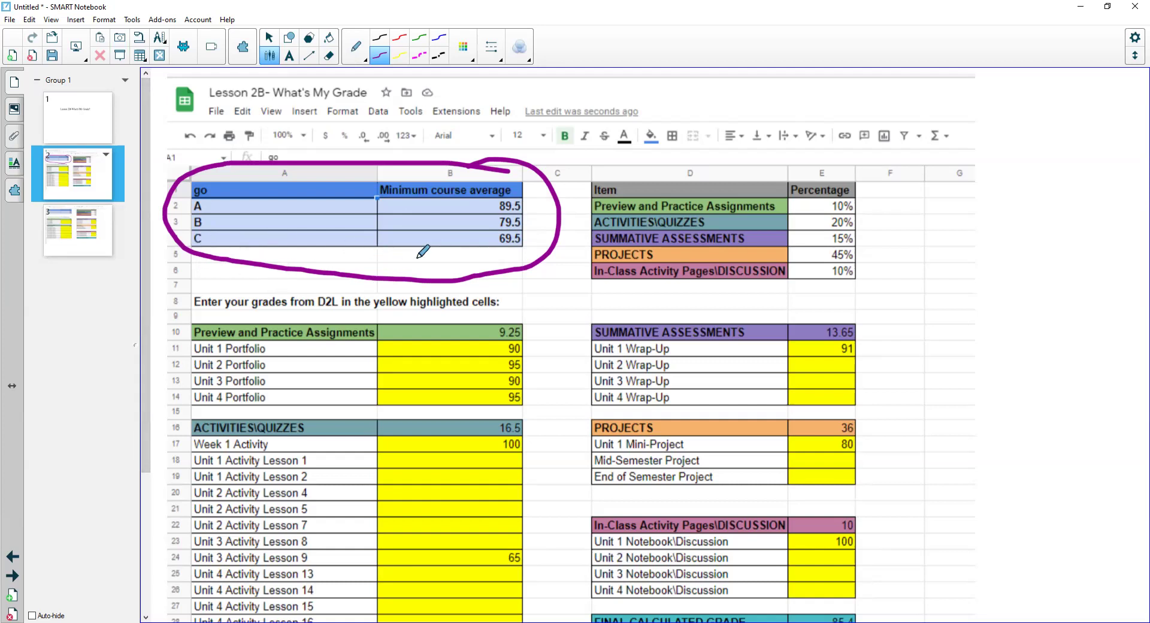
Circle the final calculated grade, and the Preview and Practice Assignments grades together with their percentage weight.
scroll(628, 374, "down", 1)
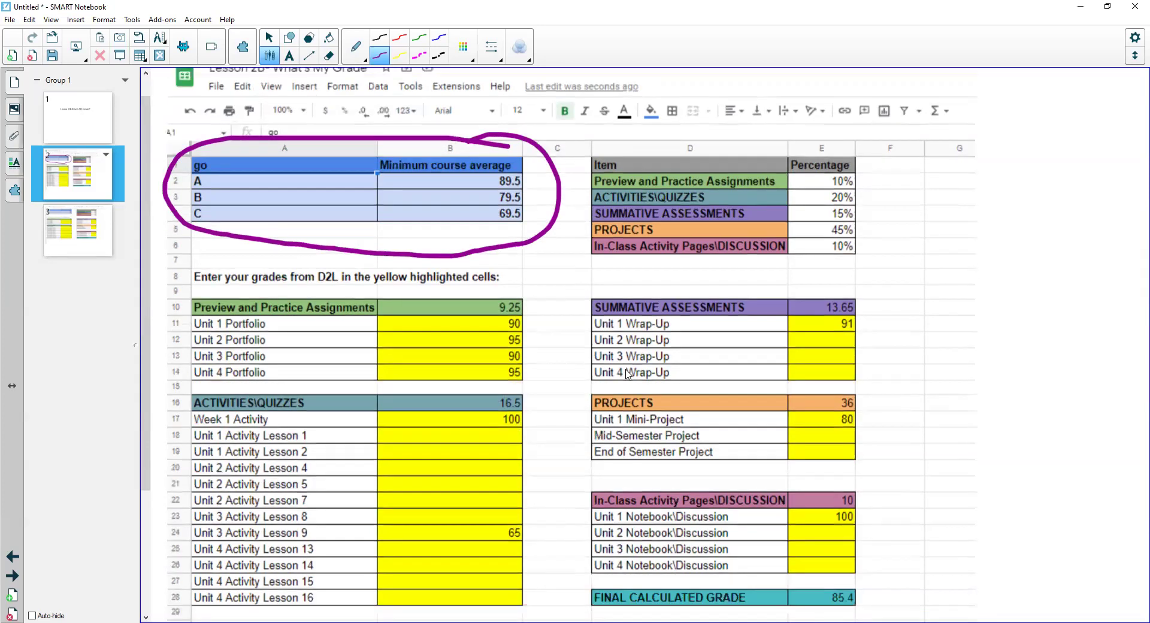
mouse_move(808, 618)
left_mouse_down()
mouse_move(861, 605)
mouse_move(877, 572)
mouse_move(802, 572)
mouse_move(792, 608)
mouse_move(805, 617)
left_mouse_up()
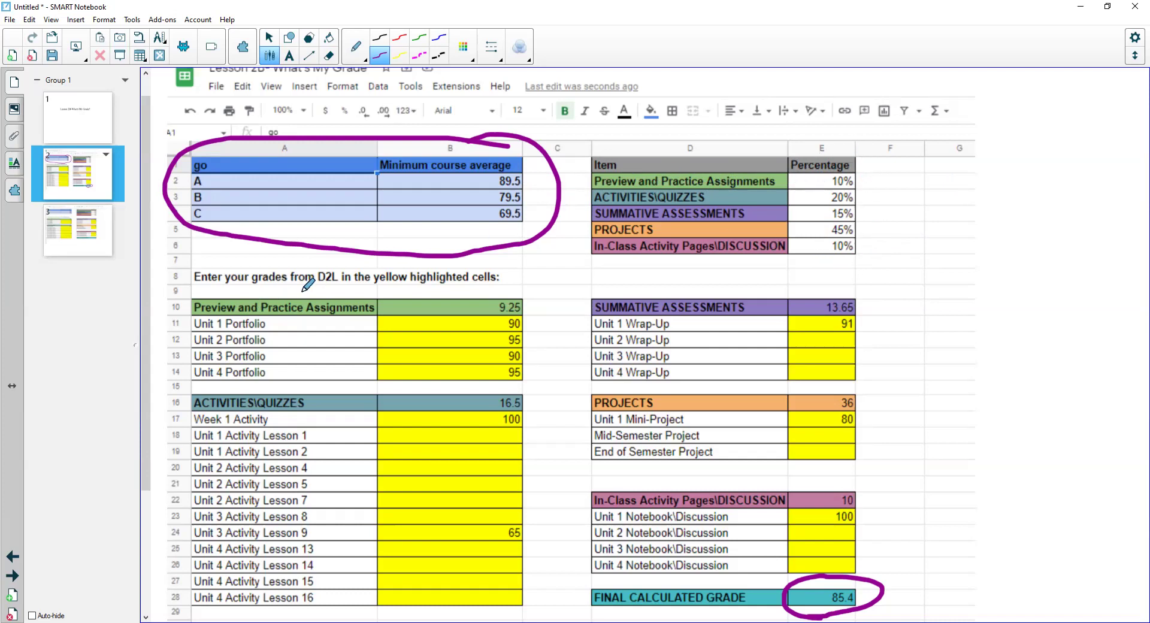
mouse_move(305, 287)
left_mouse_down()
mouse_move(208, 292)
mouse_move(183, 355)
mouse_move(369, 390)
mouse_move(552, 367)
mouse_move(423, 257)
mouse_move(248, 275)
mouse_move(237, 289)
left_mouse_up()
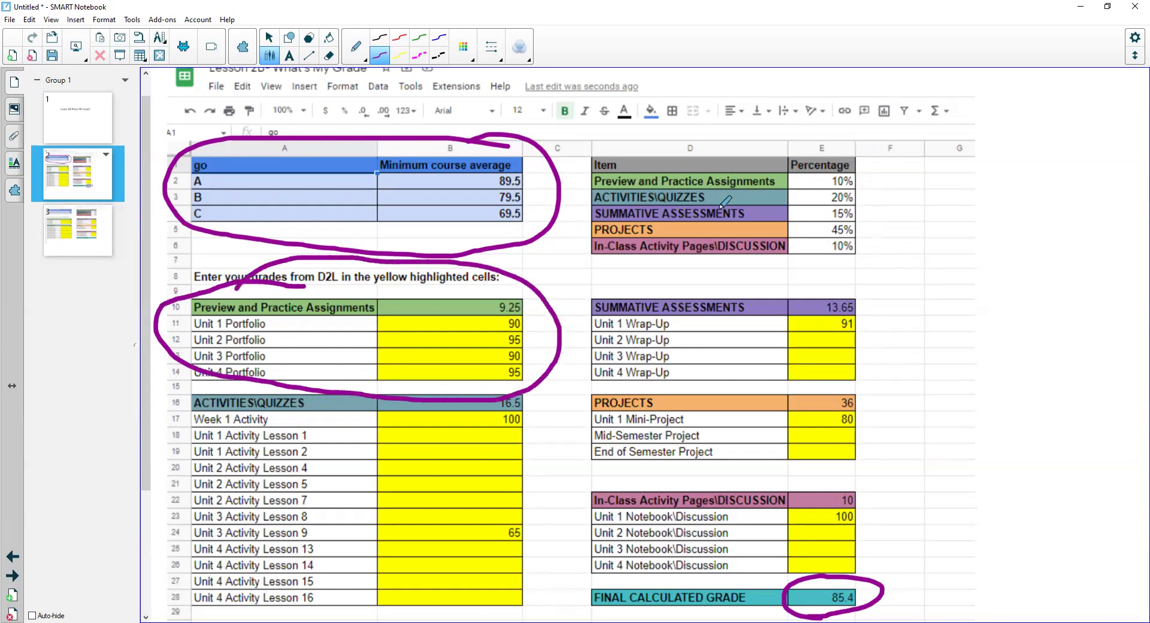
mouse_move(868, 180)
left_mouse_down()
mouse_move(830, 170)
mouse_move(822, 189)
mouse_move(841, 182)
left_mouse_up()
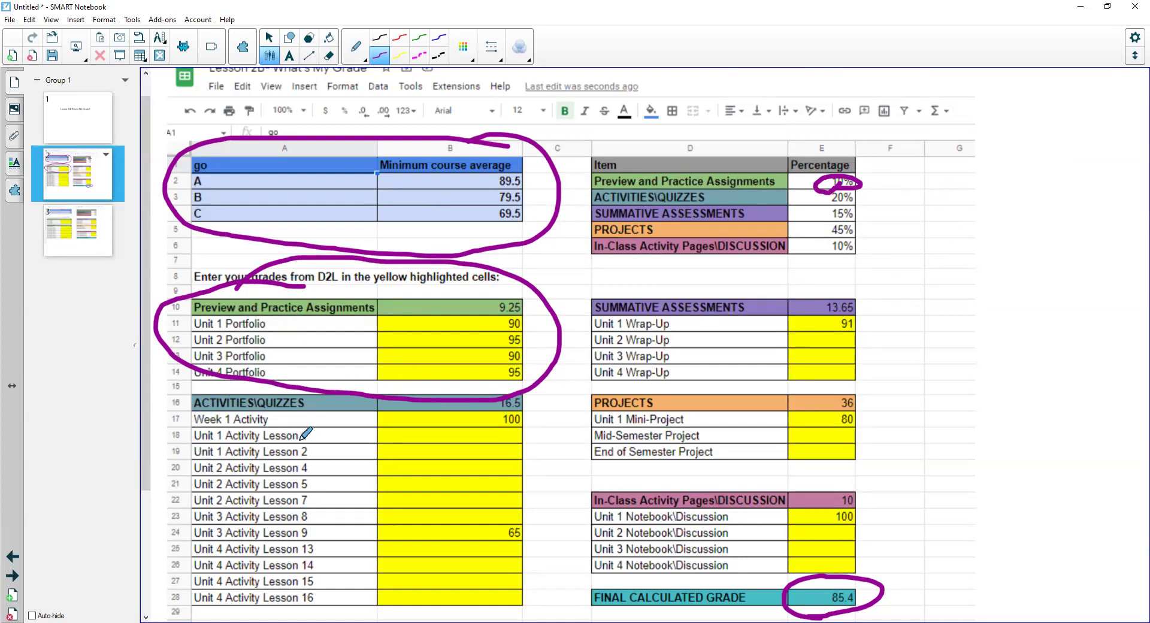
Draw a small mark in the Unit 1 Activity Lesson 1 cell and circle the ACTIVITIES\QUIZZES total and its percentage weight.
scroll(299, 446, "down", 1)
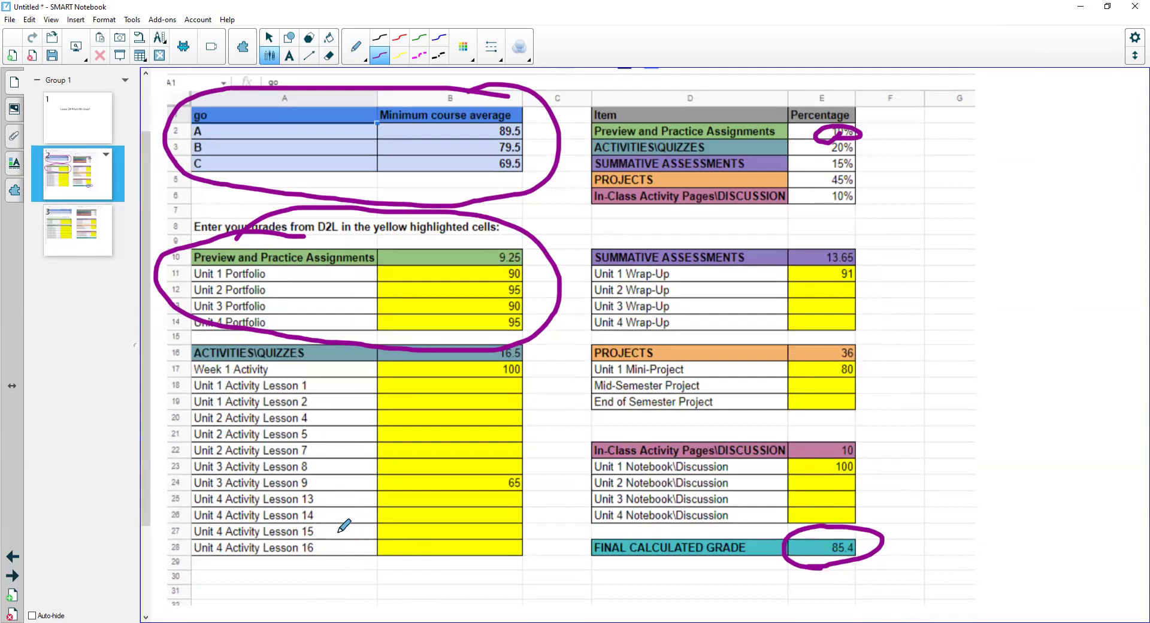
scroll(500, 540, "up", 1)
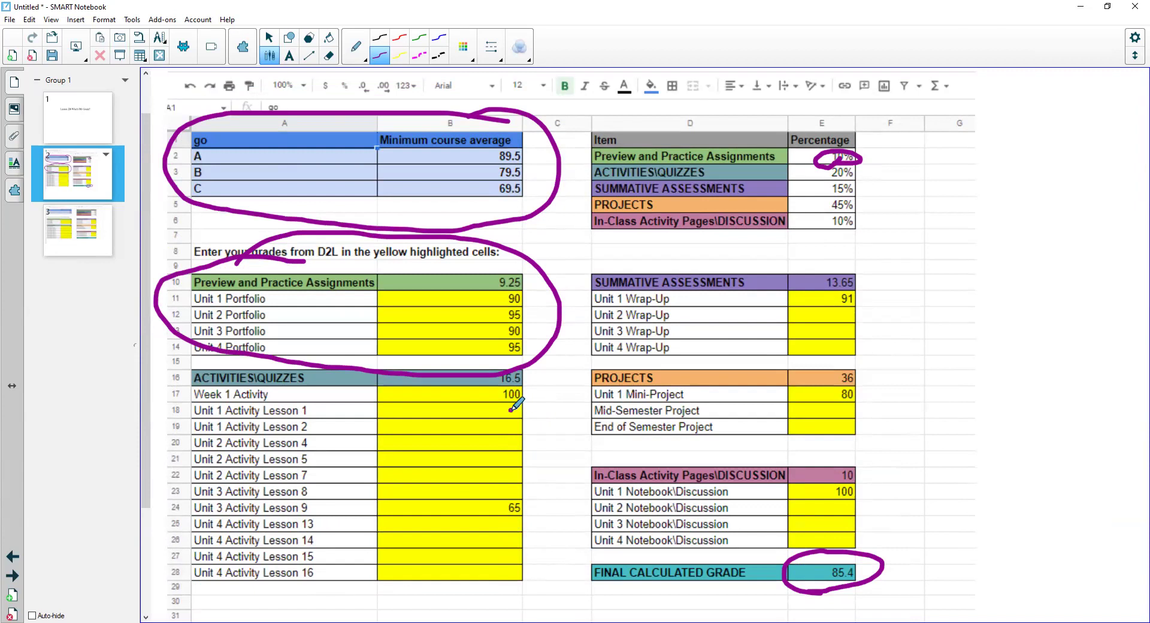
mouse_move(510, 409)
left_mouse_down()
mouse_move(500, 418)
mouse_move(508, 410)
left_mouse_up()
mouse_move(507, 379)
left_mouse_down()
mouse_move(530, 382)
mouse_move(506, 367)
mouse_move(495, 383)
mouse_move(526, 382)
left_mouse_up()
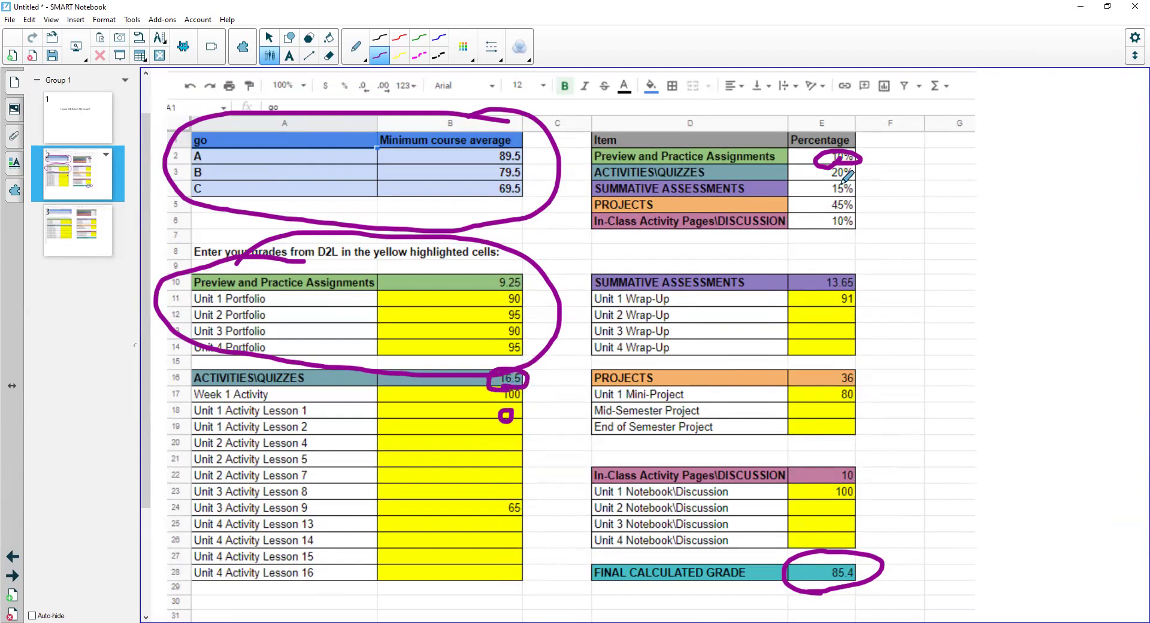
mouse_move(835, 175)
left_mouse_down()
mouse_move(862, 178)
mouse_move(861, 159)
mouse_move(819, 174)
mouse_move(849, 179)
left_mouse_up()
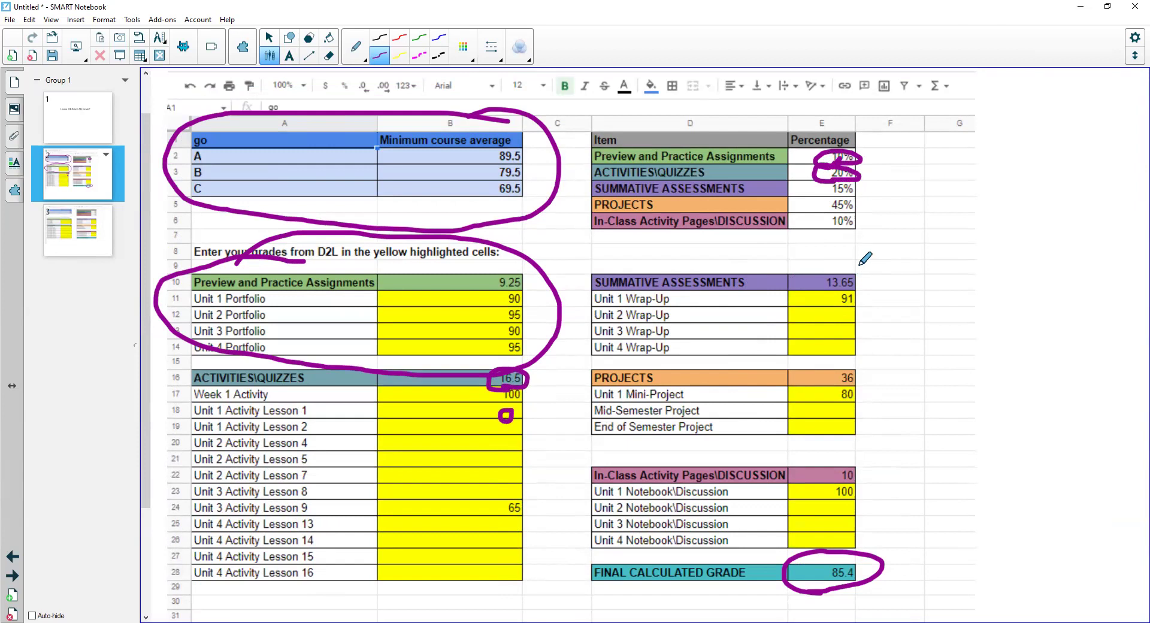
Mark the SUMMATIVE ASSESSMENTS total with a circle and arrow, and point arrows at its weight and at the PROJECTS total and weight.
left_click_drag(860, 277, 868, 286)
mouse_move(822, 287)
left_mouse_down()
mouse_move(873, 281)
mouse_move(831, 265)
mouse_move(825, 292)
mouse_move(841, 294)
left_mouse_up()
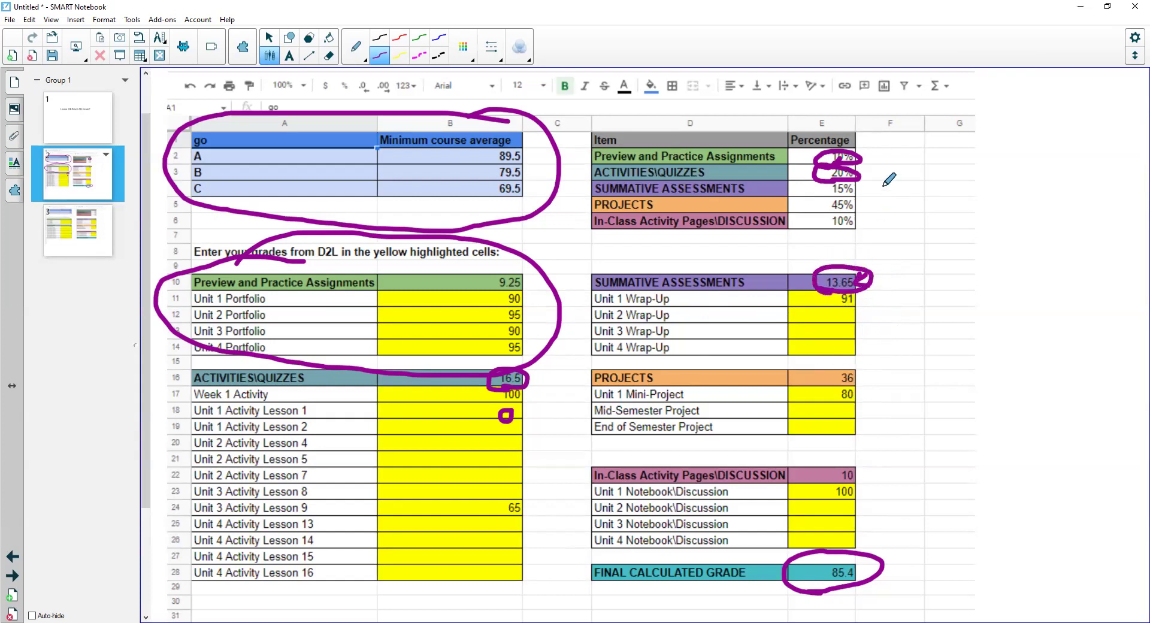
mouse_move(883, 187)
left_mouse_down()
mouse_move(861, 186)
mouse_move(867, 194)
left_mouse_up()
mouse_move(903, 377)
left_mouse_down()
mouse_move(872, 376)
mouse_move(881, 388)
left_mouse_up()
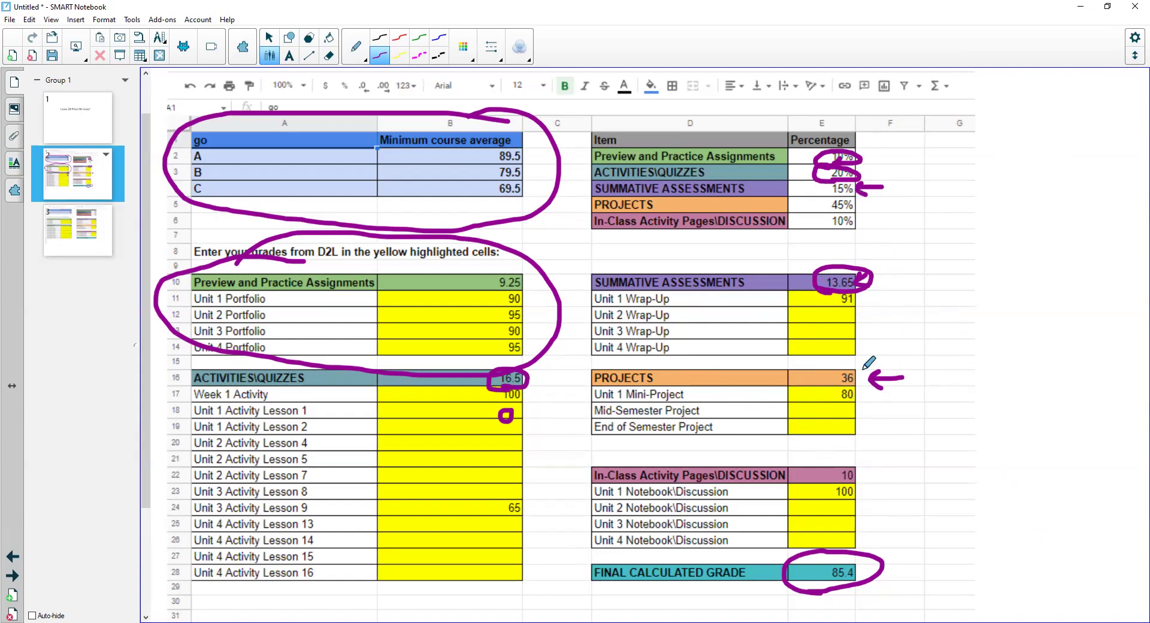
mouse_move(900, 204)
left_mouse_down()
mouse_move(862, 203)
mouse_move(872, 209)
left_mouse_up()
Mark the In-Class Activity Pages\DISCUSSION total and its weight, and circle the final calculated grade a second time.
mouse_move(890, 474)
left_mouse_down()
mouse_move(866, 477)
mouse_move(882, 484)
left_mouse_up()
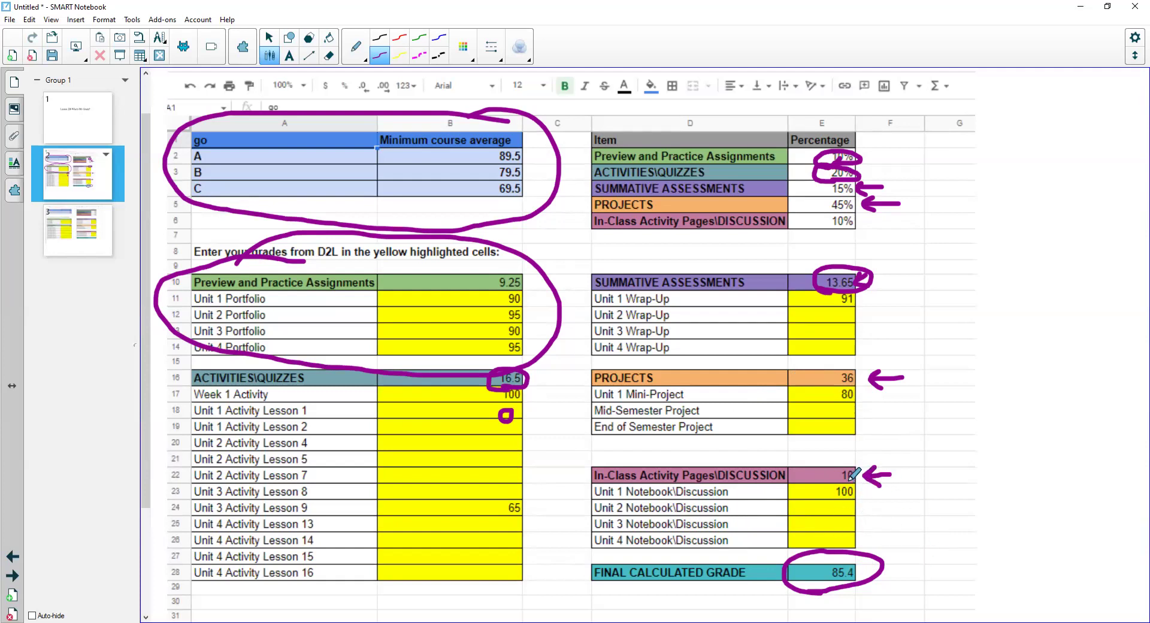
left_click_drag(853, 479, 830, 475)
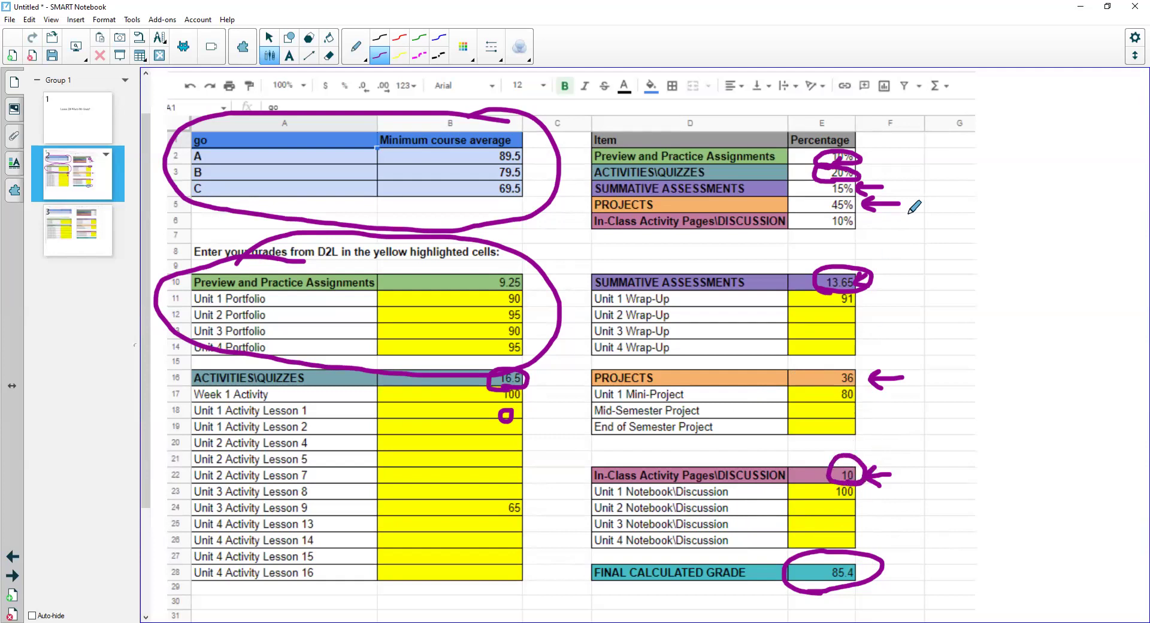
mouse_move(901, 222)
left_mouse_down()
mouse_move(855, 226)
mouse_move(861, 240)
left_mouse_up()
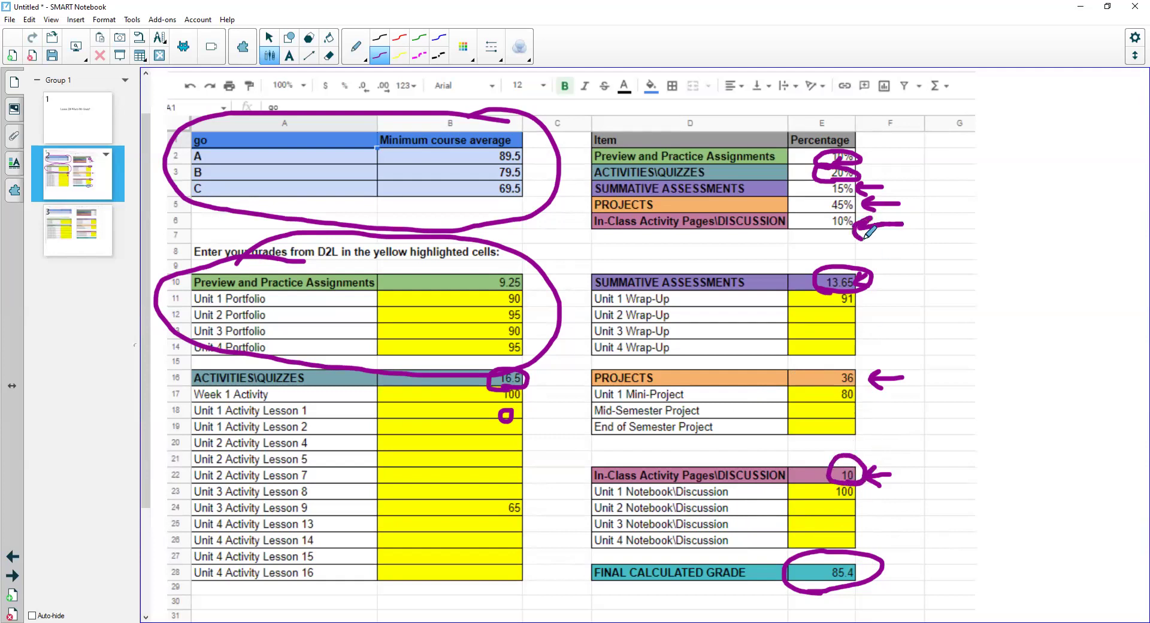
scroll(916, 497, "down", 1)
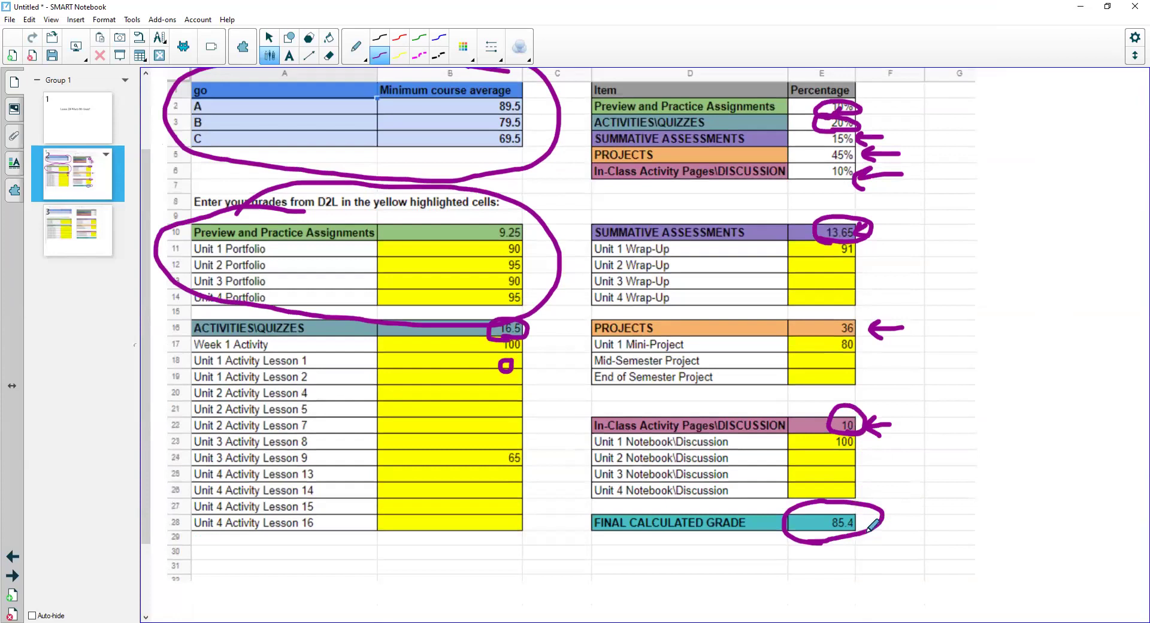
mouse_move(867, 529)
left_mouse_down()
mouse_move(824, 544)
mouse_move(874, 527)
mouse_move(827, 488)
mouse_move(808, 524)
mouse_move(862, 542)
mouse_move(812, 532)
left_mouse_up()
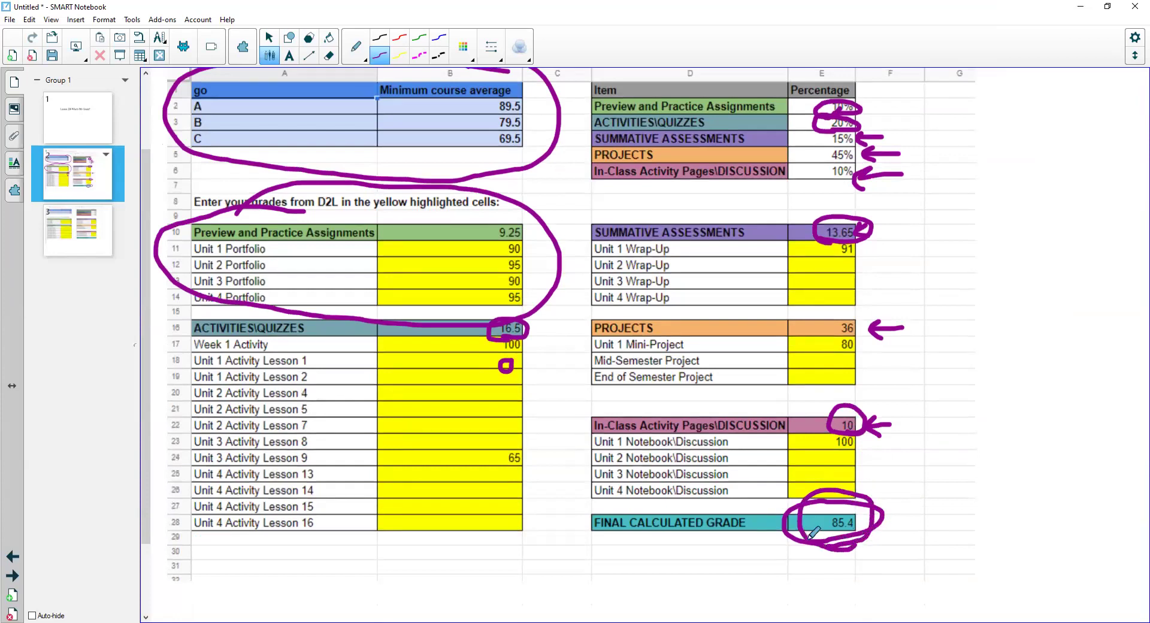
On page 3, outline the Preview and Practice Assignments total, its AVERAGE formula and the four portfolio grades, adding an arrow at the total.
left_click(14, 576)
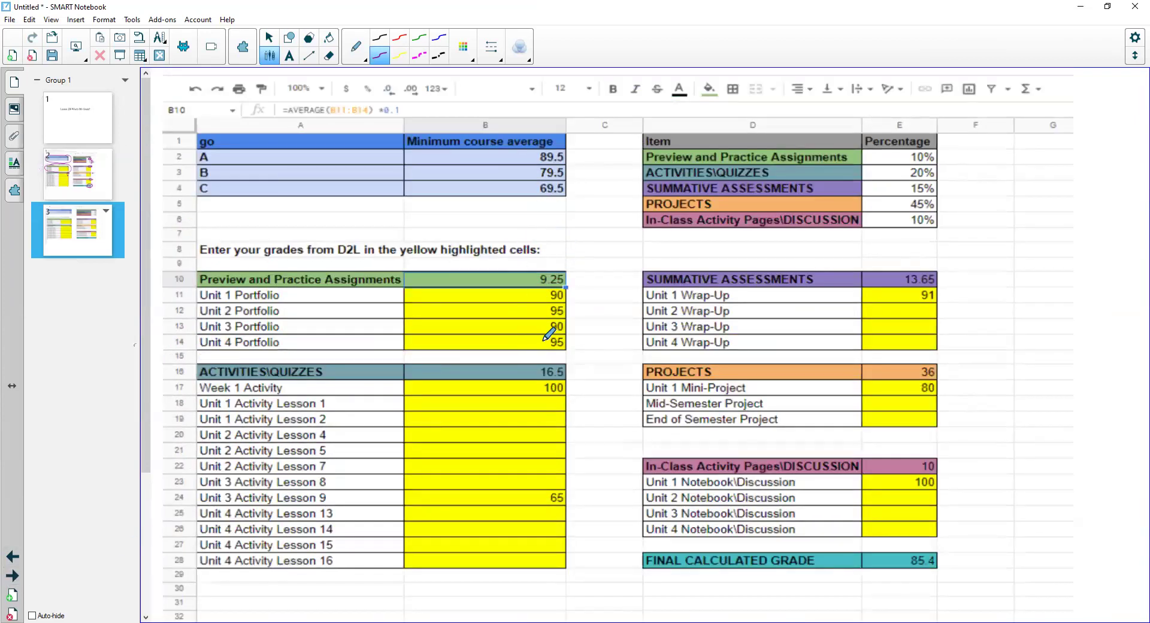
mouse_move(446, 289)
left_mouse_down()
mouse_move(548, 288)
mouse_move(573, 281)
mouse_move(573, 264)
mouse_move(421, 270)
mouse_move(418, 296)
mouse_move(469, 289)
left_mouse_up()
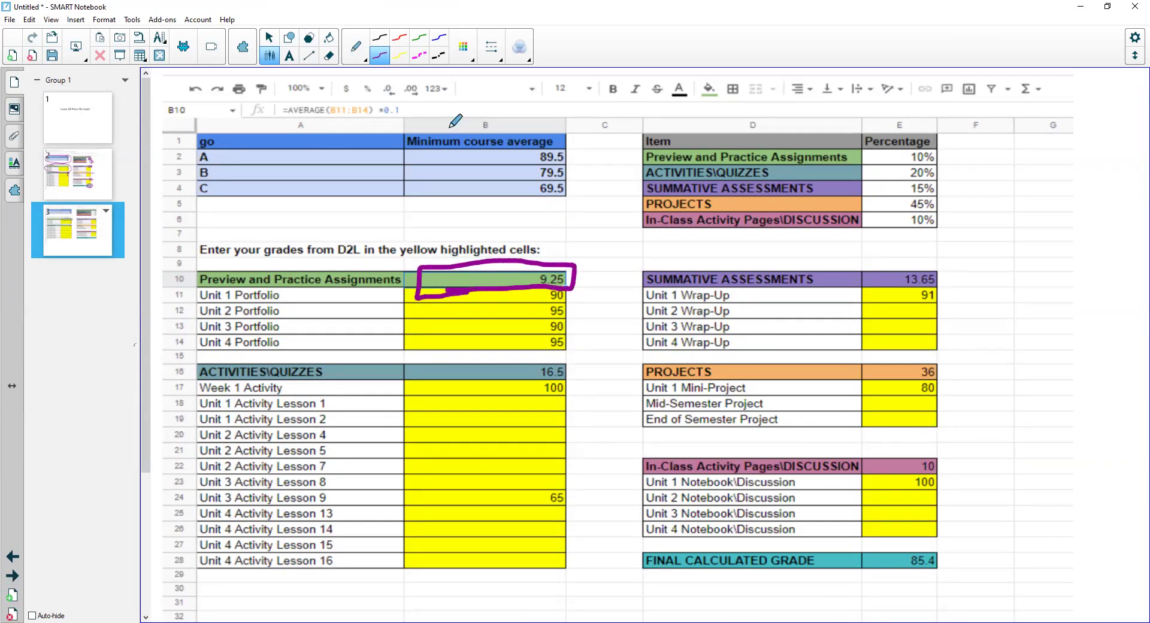
mouse_move(289, 125)
left_mouse_down()
mouse_move(390, 124)
mouse_move(415, 99)
mouse_move(272, 105)
mouse_move(302, 135)
left_mouse_up()
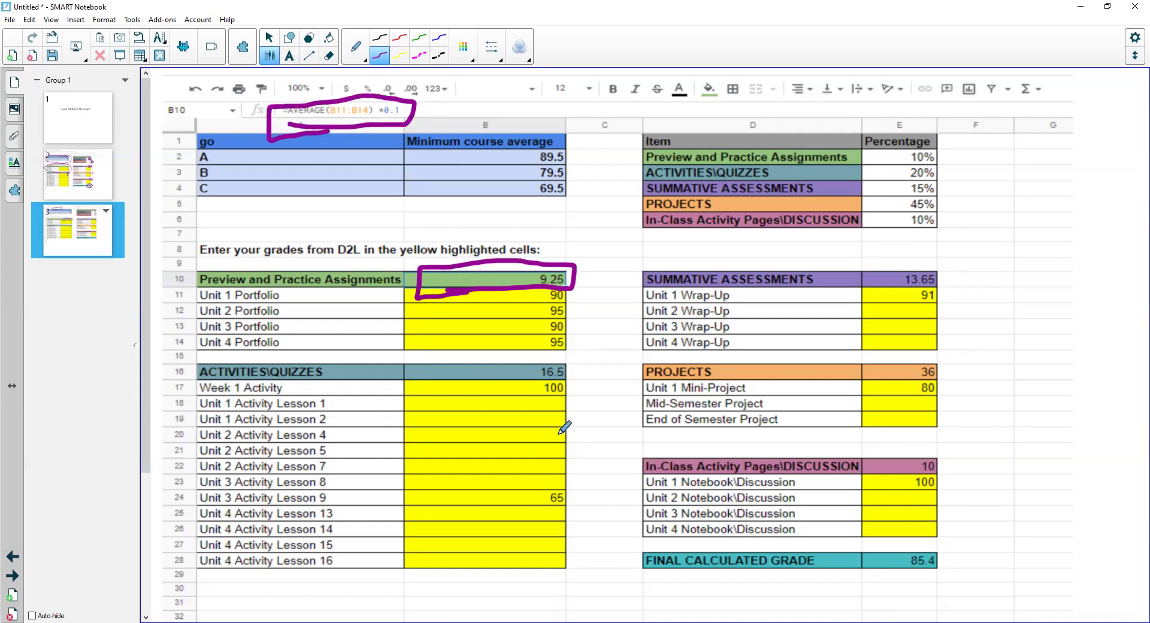
mouse_move(569, 353)
left_mouse_down()
mouse_move(581, 339)
mouse_move(571, 298)
mouse_move(510, 314)
mouse_move(562, 341)
left_mouse_up()
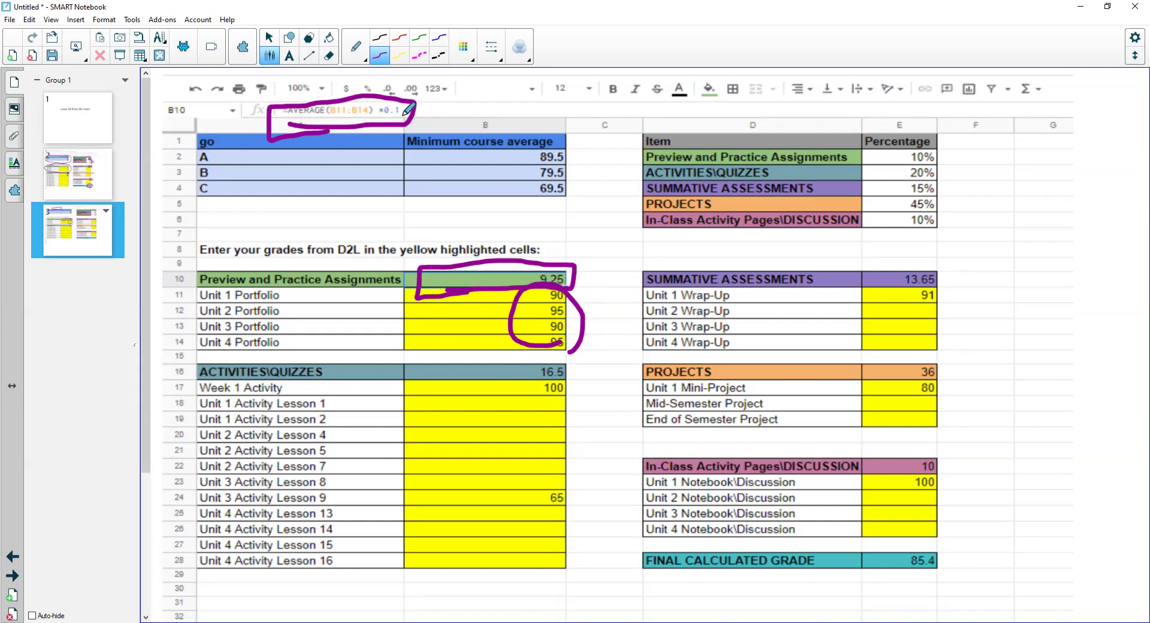
mouse_move(573, 262)
left_mouse_down()
mouse_move(589, 252)
mouse_move(574, 264)
left_mouse_up()
Circle the ACTIVITIES\QUIZZES total and the grades below it, and point an arrow at the SUMMATIVE ASSESSMENTS weight.
mouse_move(486, 378)
left_mouse_down()
mouse_move(575, 373)
mouse_move(537, 359)
mouse_move(493, 379)
left_mouse_up()
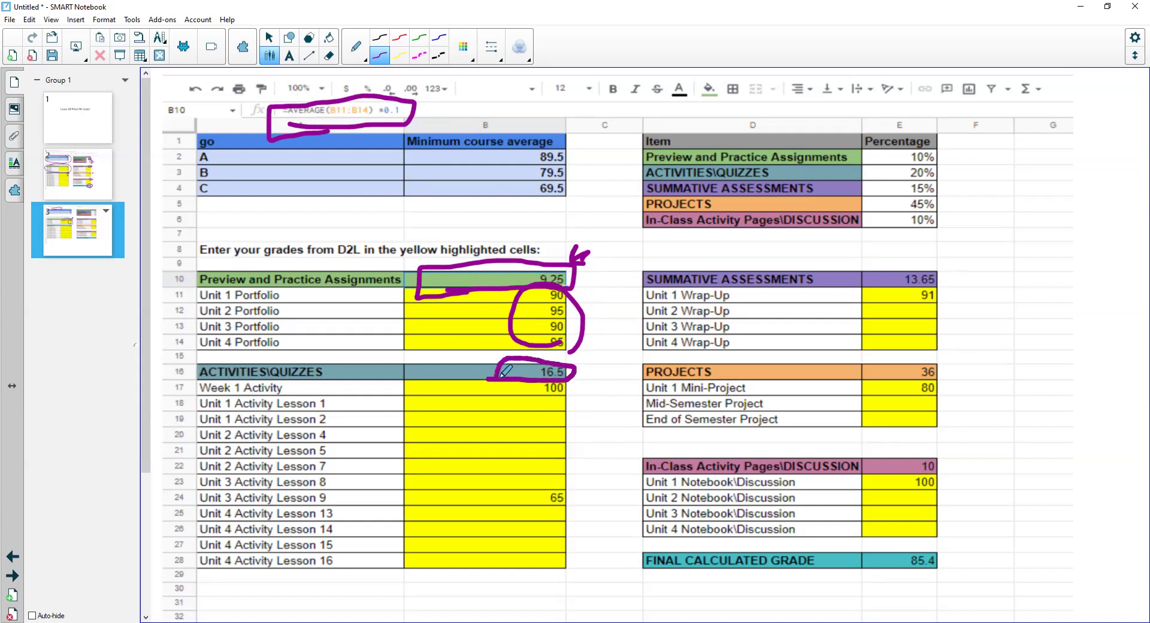
mouse_move(574, 426)
left_mouse_down()
mouse_move(565, 384)
mouse_move(513, 472)
mouse_move(535, 530)
mouse_move(589, 479)
mouse_move(575, 413)
left_mouse_up()
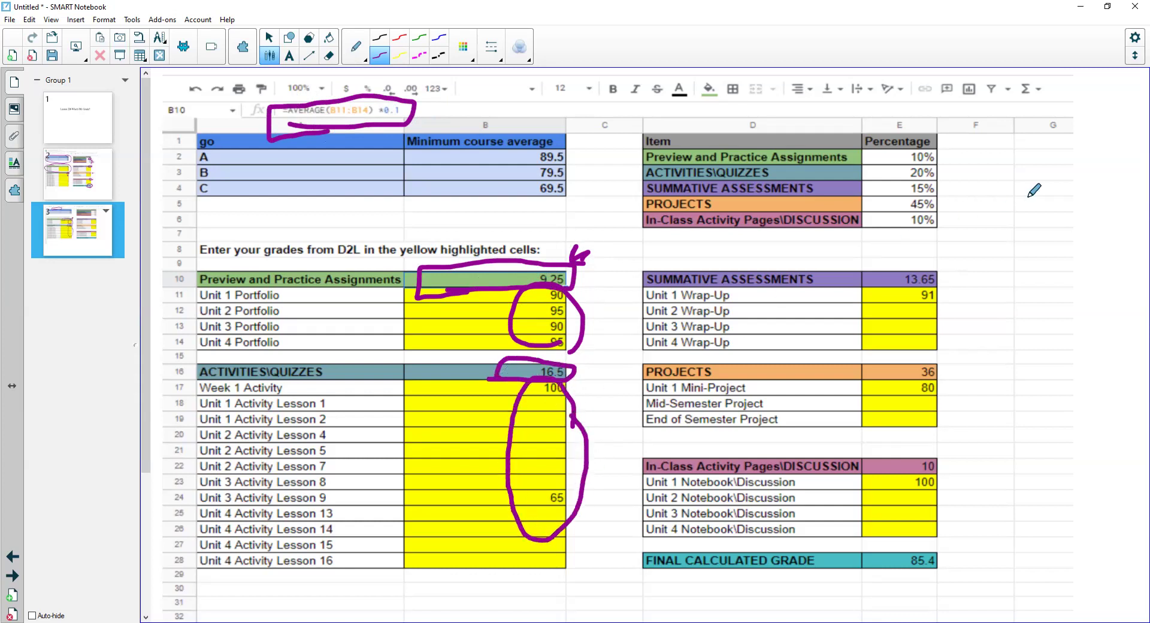
mouse_move(938, 178)
left_mouse_down()
mouse_move(965, 174)
mouse_move(937, 187)
left_mouse_up()
Point an arrow at the AVERAGE formula and circle row numbers 10 and 16.
mouse_move(468, 108)
left_mouse_down()
mouse_move(413, 109)
mouse_move(443, 120)
left_mouse_up()
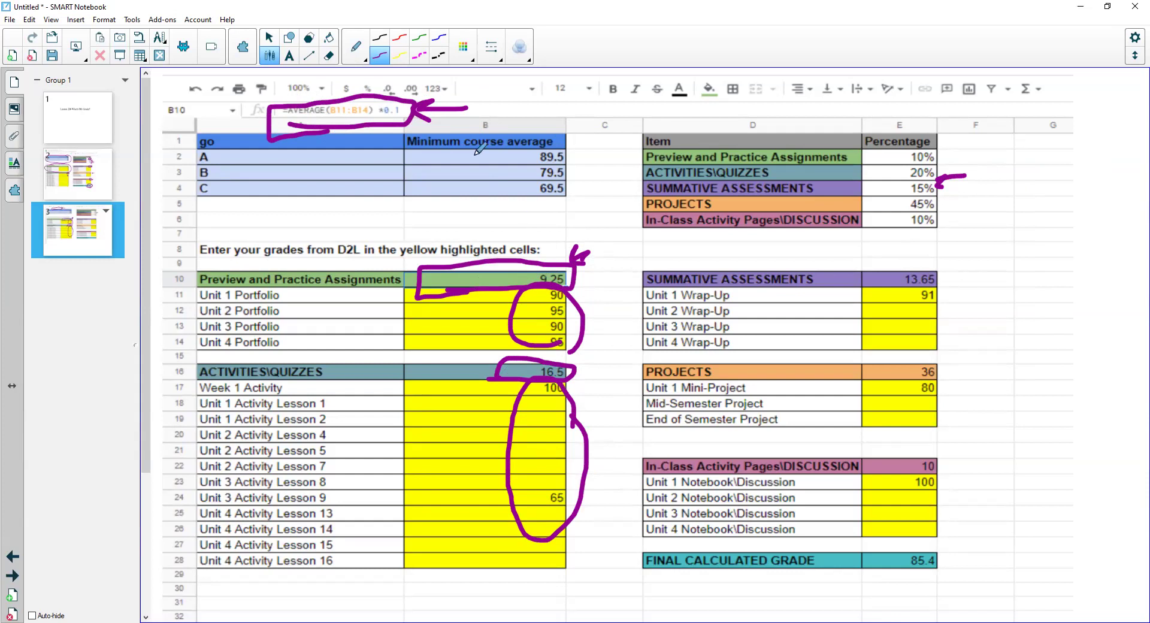
mouse_move(188, 281)
left_mouse_down()
mouse_move(171, 275)
mouse_move(182, 288)
mouse_move(188, 279)
left_mouse_up()
mouse_move(175, 377)
left_mouse_down()
mouse_move(201, 377)
mouse_move(194, 361)
mouse_move(170, 361)
mouse_move(180, 379)
left_mouse_up()
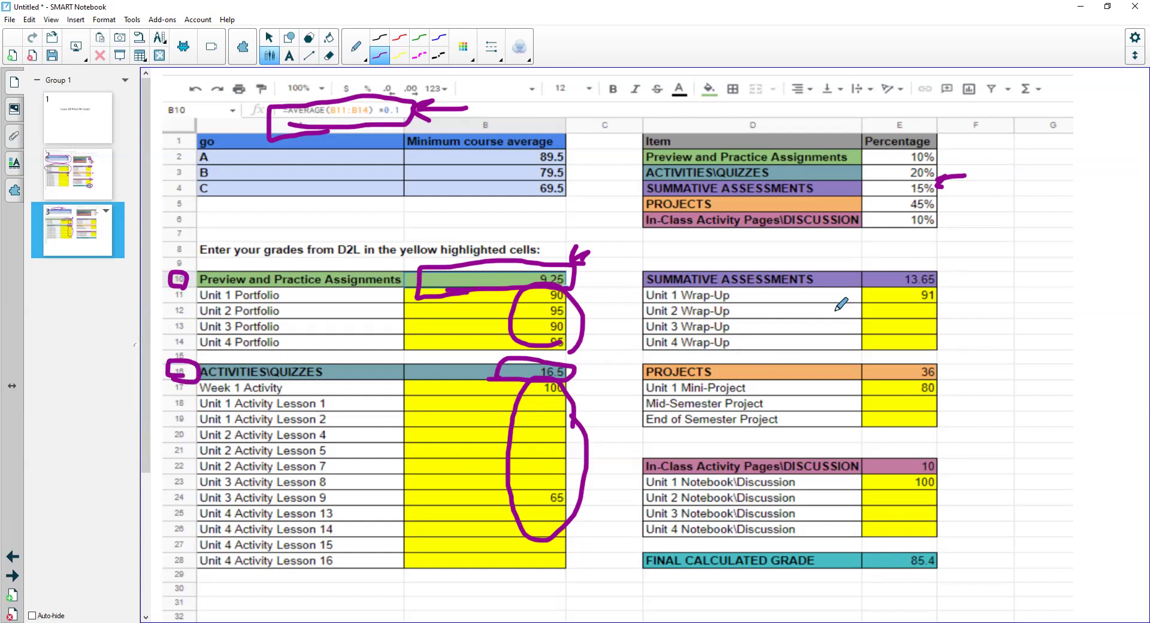
Circle the SUMMATIVE ASSESSMENTS, PROJECTS and In-Class Activity Pages\DISCUSSION totals and mark the final calculated grade.
mouse_move(903, 291)
left_mouse_down()
mouse_move(937, 287)
mouse_move(890, 277)
mouse_move(916, 291)
left_mouse_up()
mouse_move(897, 380)
left_mouse_down()
mouse_move(941, 361)
mouse_move(888, 385)
left_mouse_up()
mouse_move(911, 465)
left_mouse_down()
mouse_move(934, 475)
mouse_move(924, 454)
mouse_move(907, 466)
left_mouse_up()
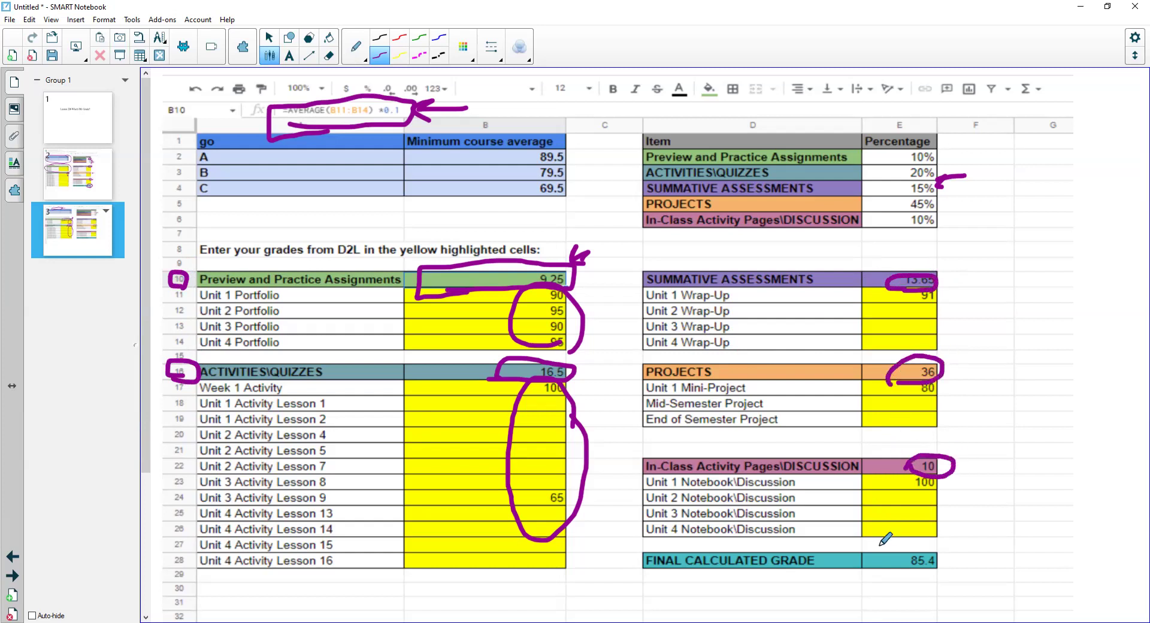
mouse_move(887, 568)
left_mouse_down()
mouse_move(949, 554)
mouse_move(901, 564)
left_mouse_up()
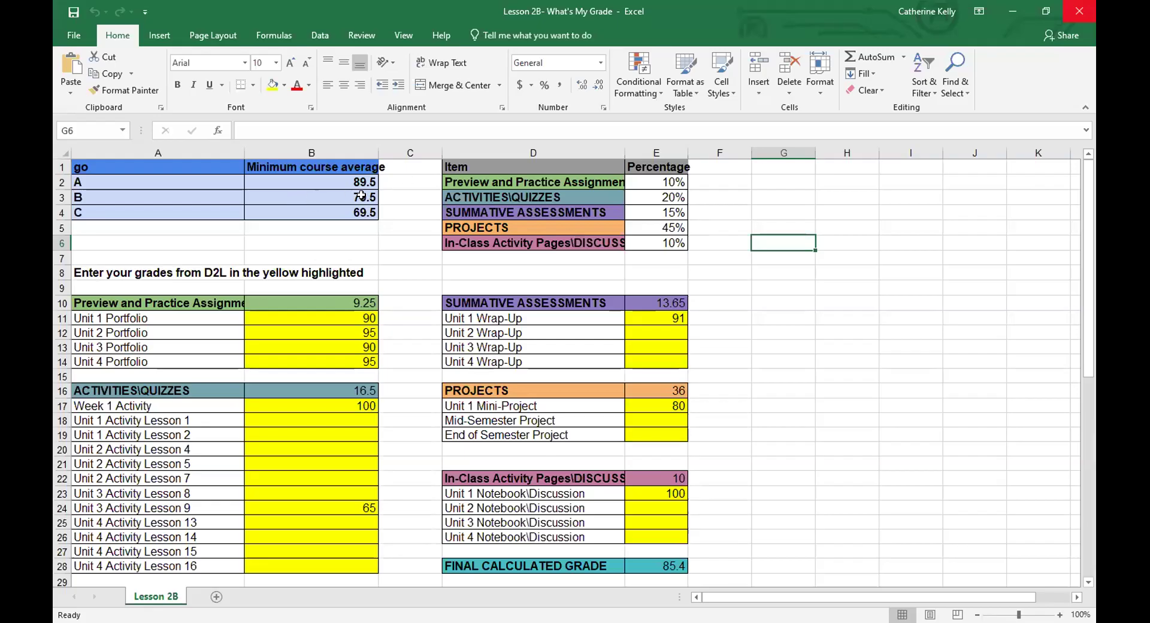
In the Lesson 2B Excel workbook, clear the Unit 2, Unit 3 and Unit 4 Portfolio grades.
left_click(360, 329)
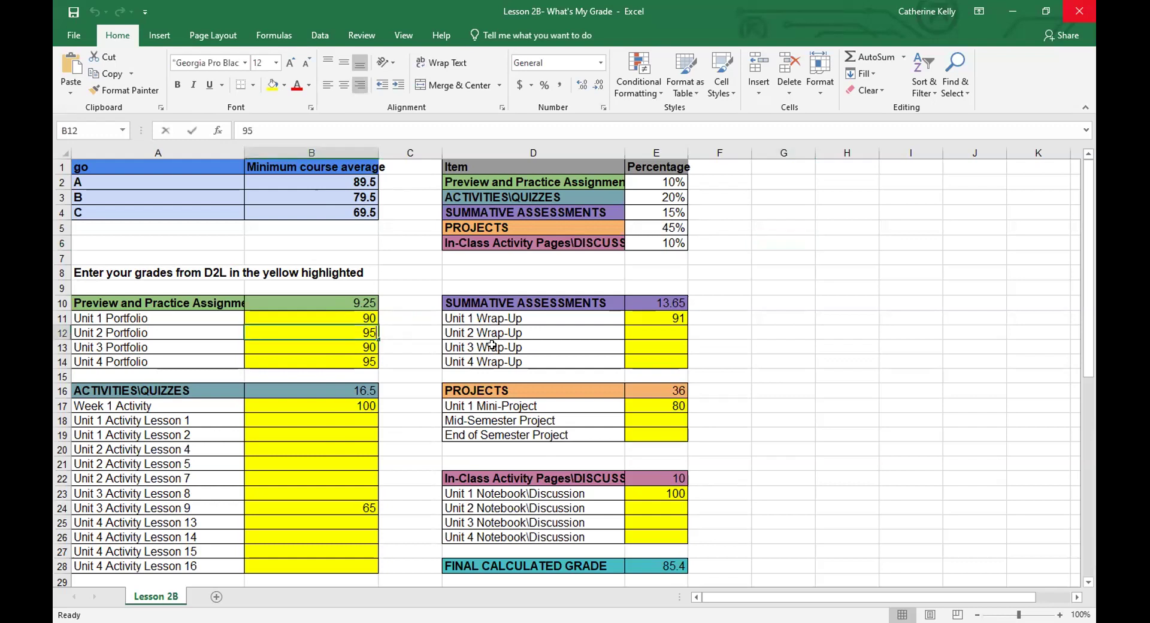
key("Delete")
key("Down")
key("Delete")
key("Down")
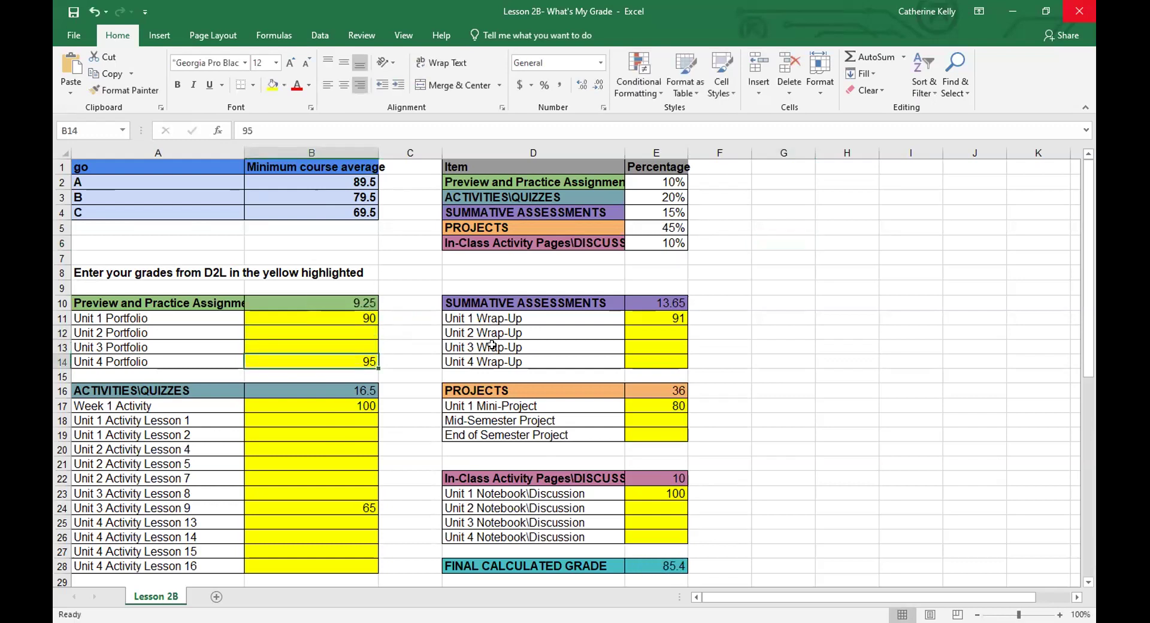
key("Delete")
key("Down")
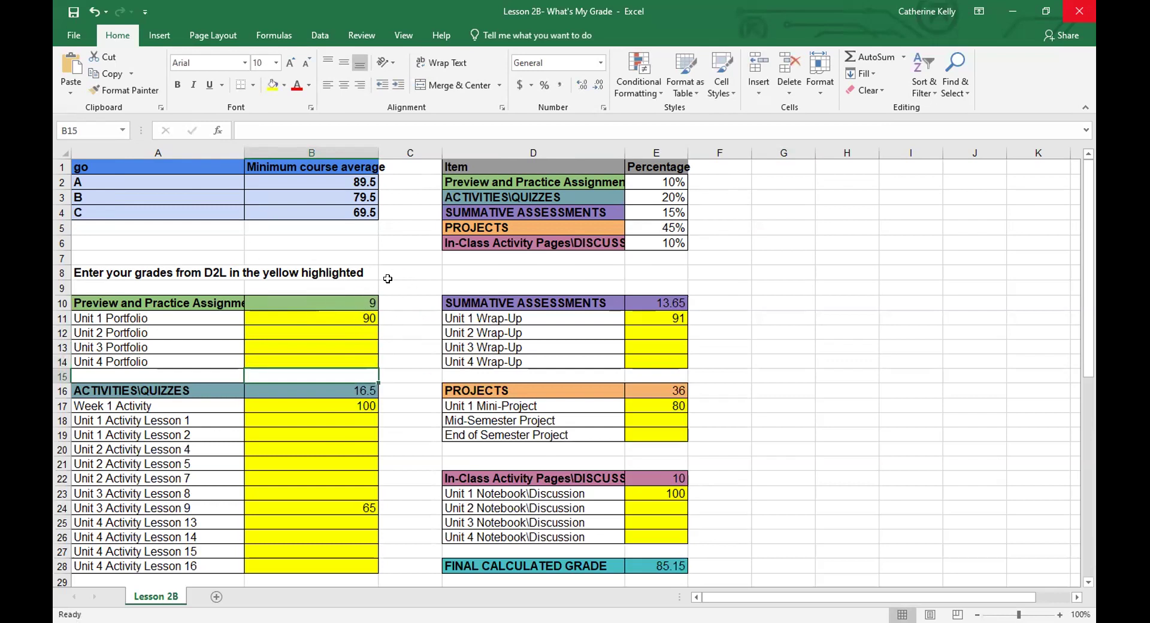
left_click_drag(338, 307, 412, 333)
left_click(378, 311)
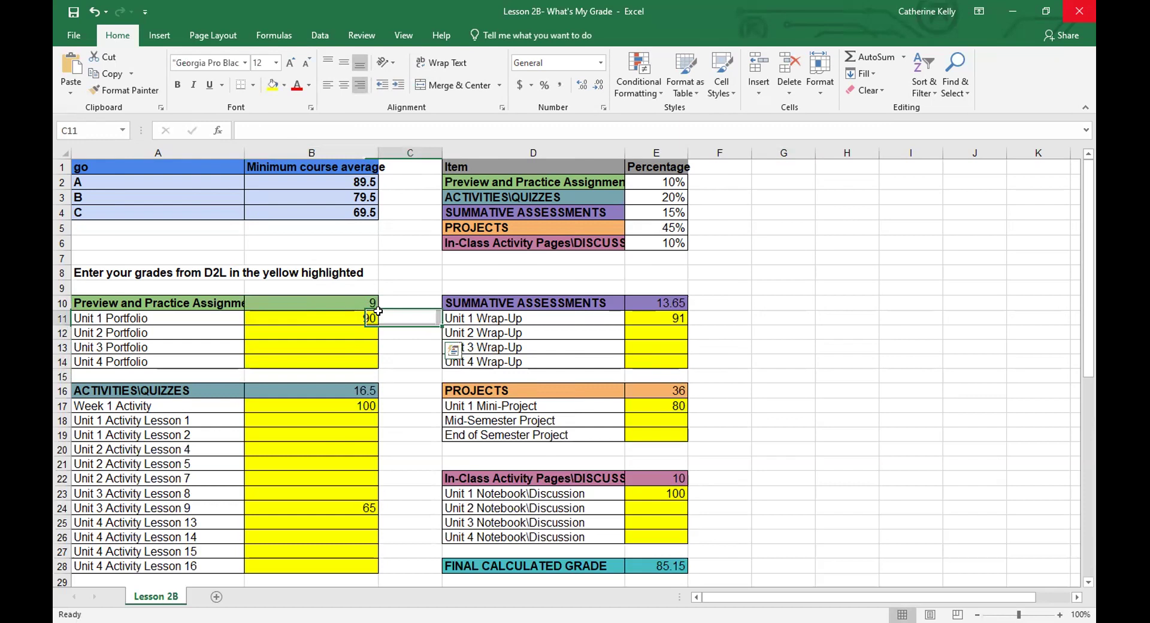
Clear the Unit 3 Activity Lesson 9 grade under ACTIVITIES\QUIZZES.
left_click(370, 507)
key("BackSpace")
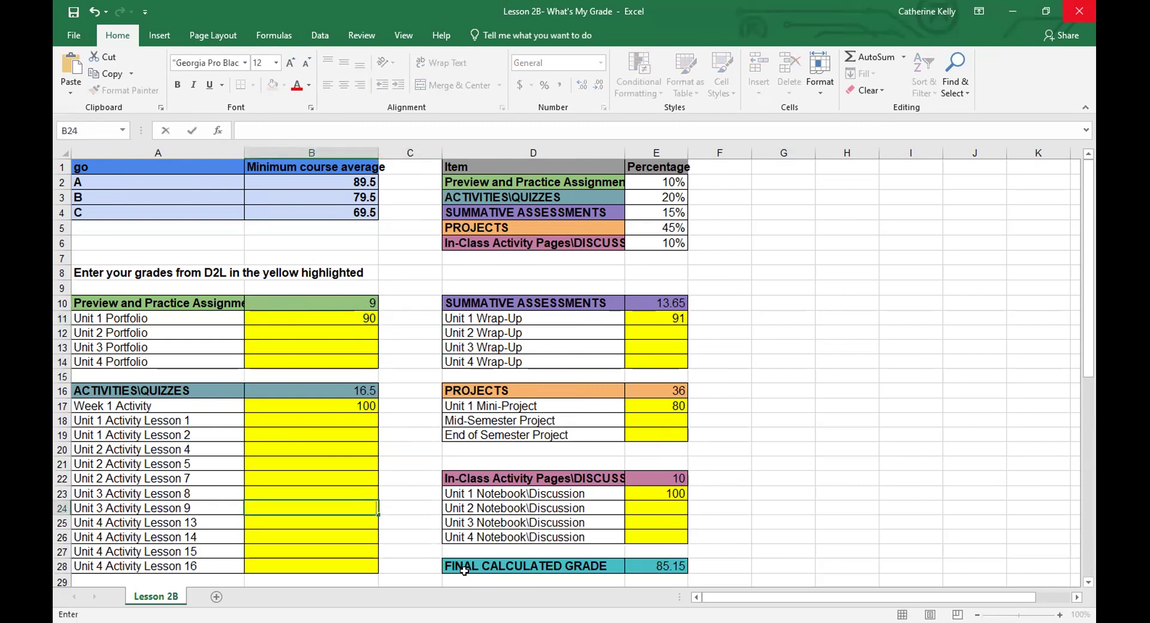
Enter a grade of 0 for Unit 1 Activity Lesson 1 and 80 for Unit 1 Activity Lesson 2.
left_click(337, 419)
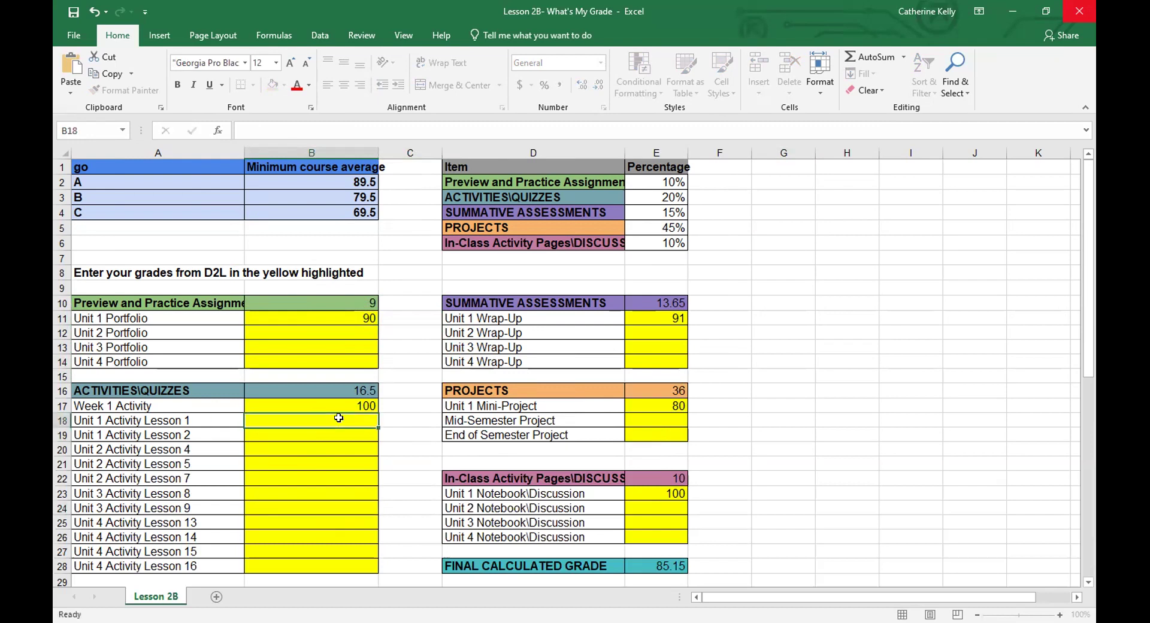
type("0")
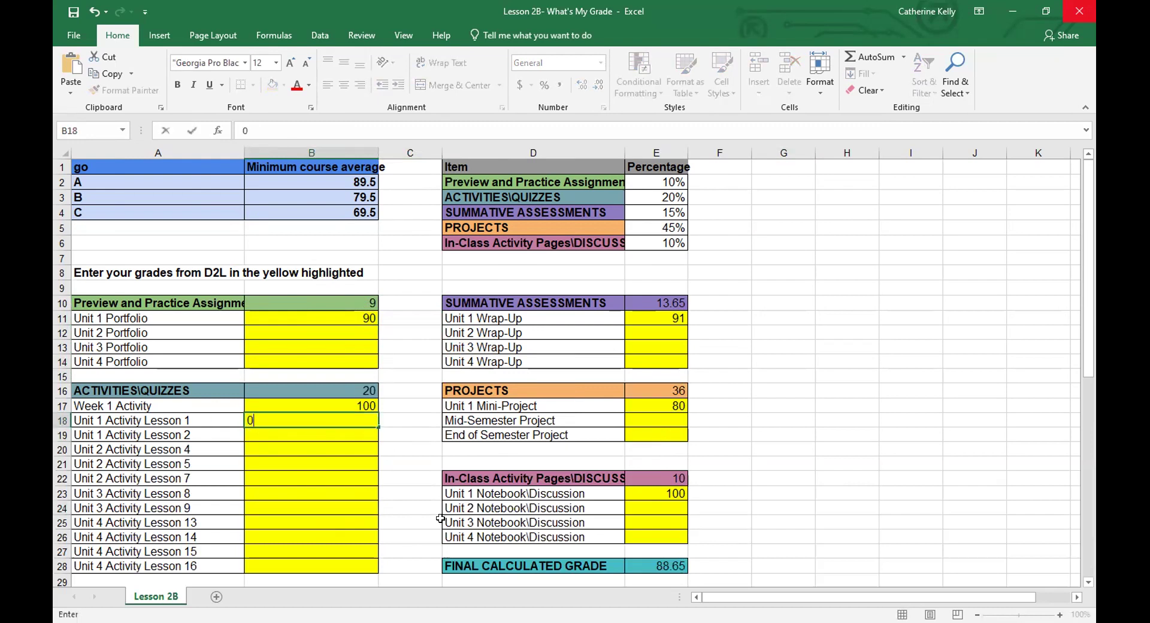
key("Return")
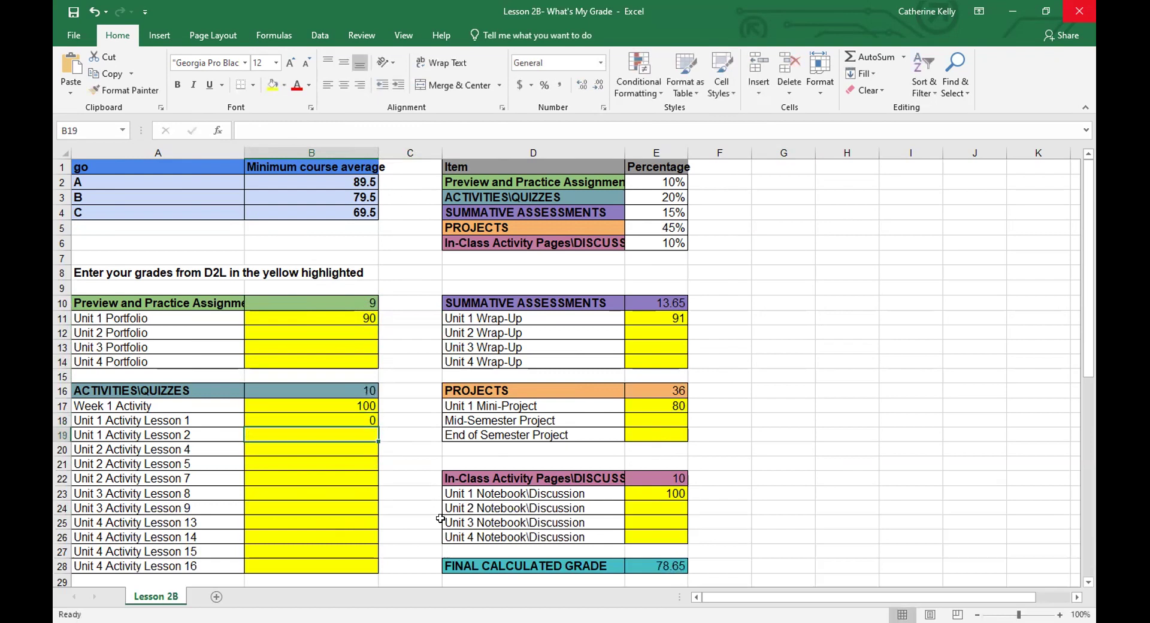
type("80")
key("Return")
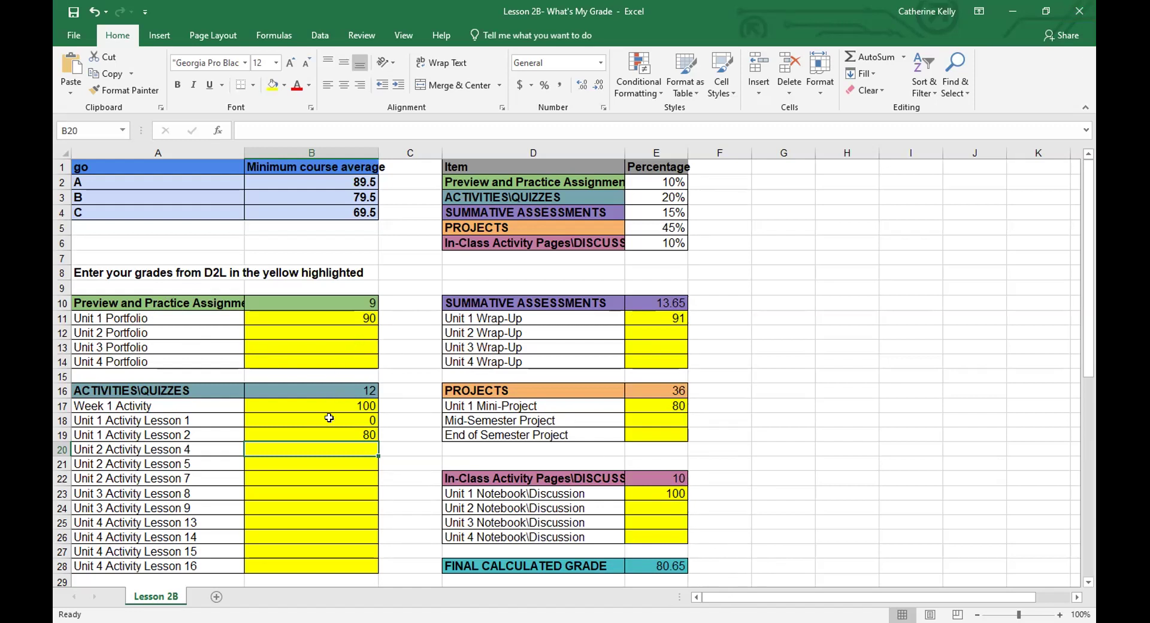
Change the Unit 1 Activity Lesson 1 grade to 80.
left_click(350, 418)
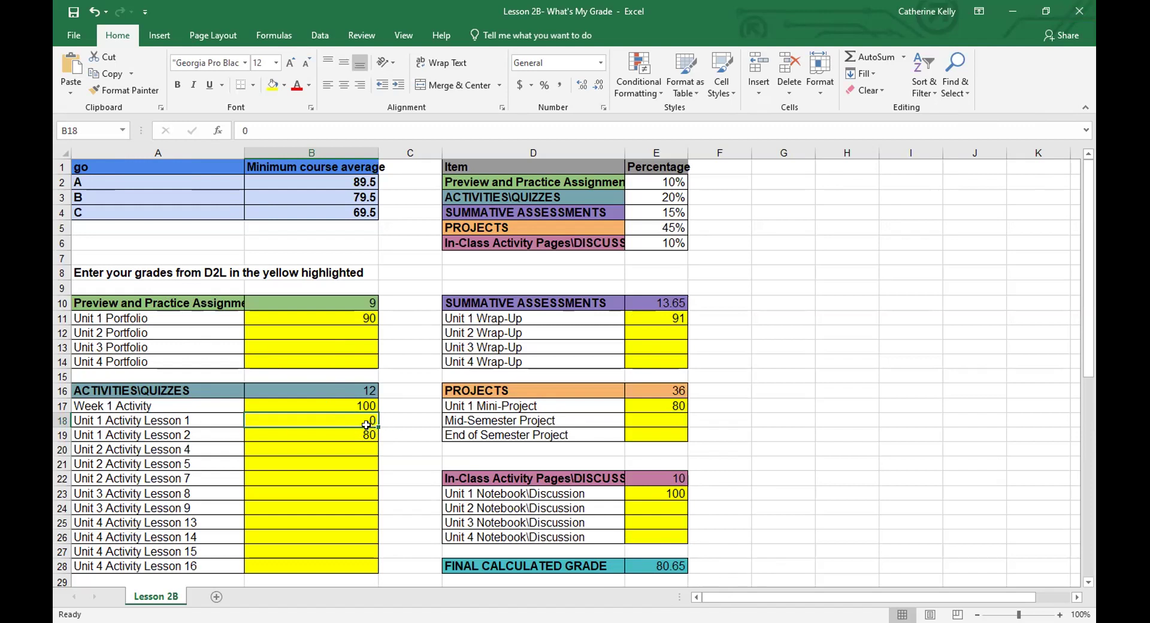
type("80")
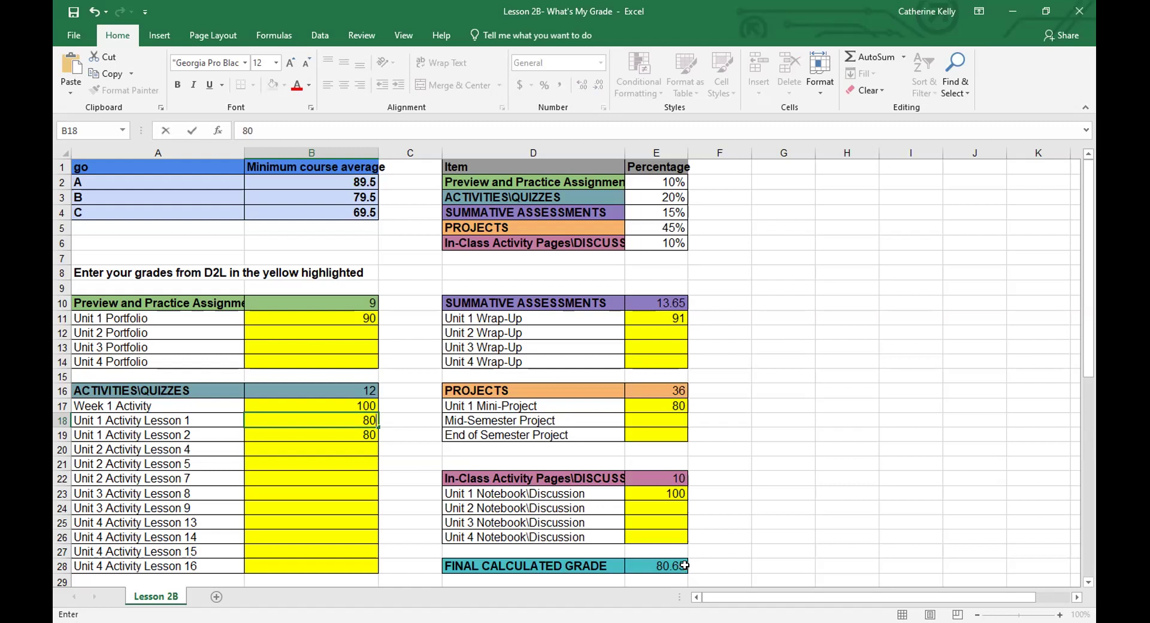
key("Return")
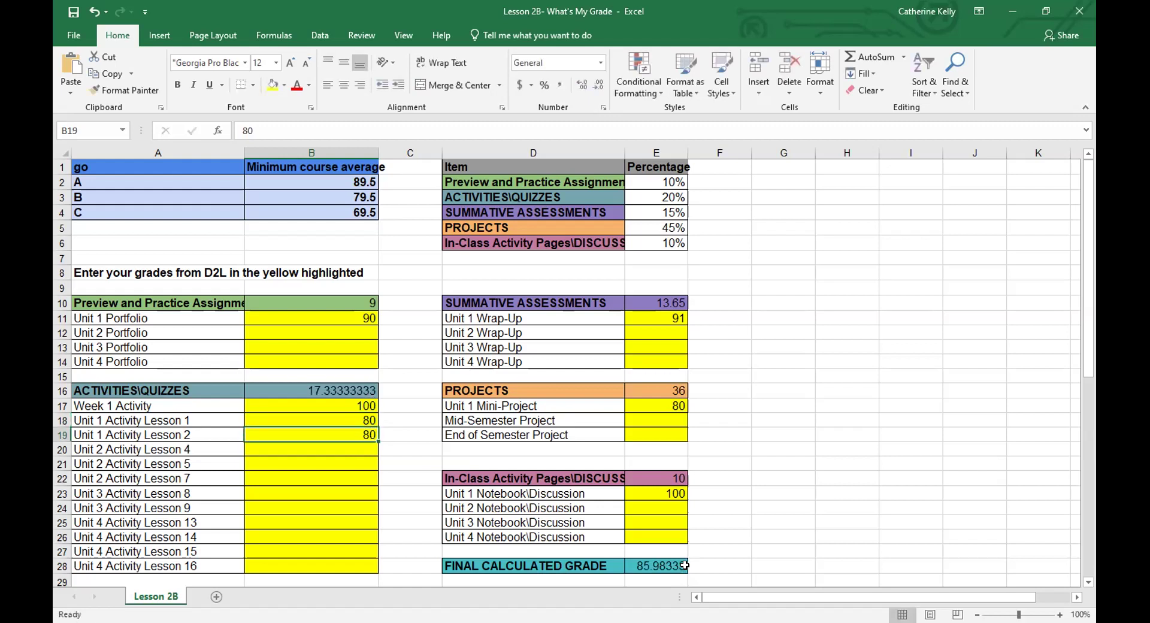
Set the Unit 1 Activity Lesson 1 and Unit 1 Activity Lesson 2 grades to 100 each.
left_click(360, 417)
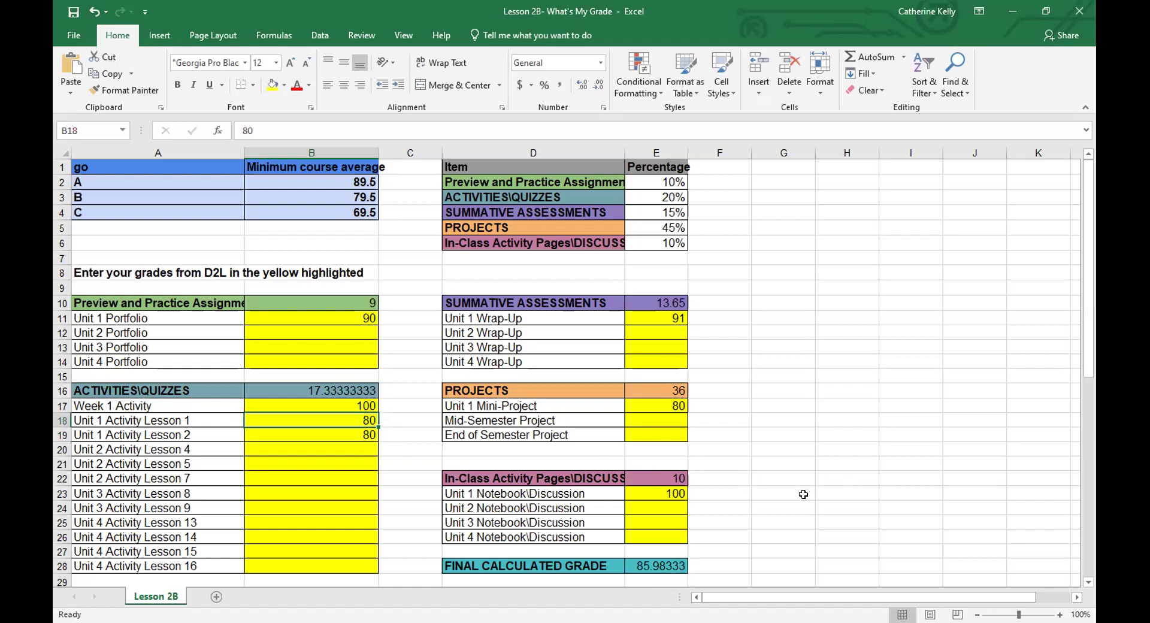
type("100")
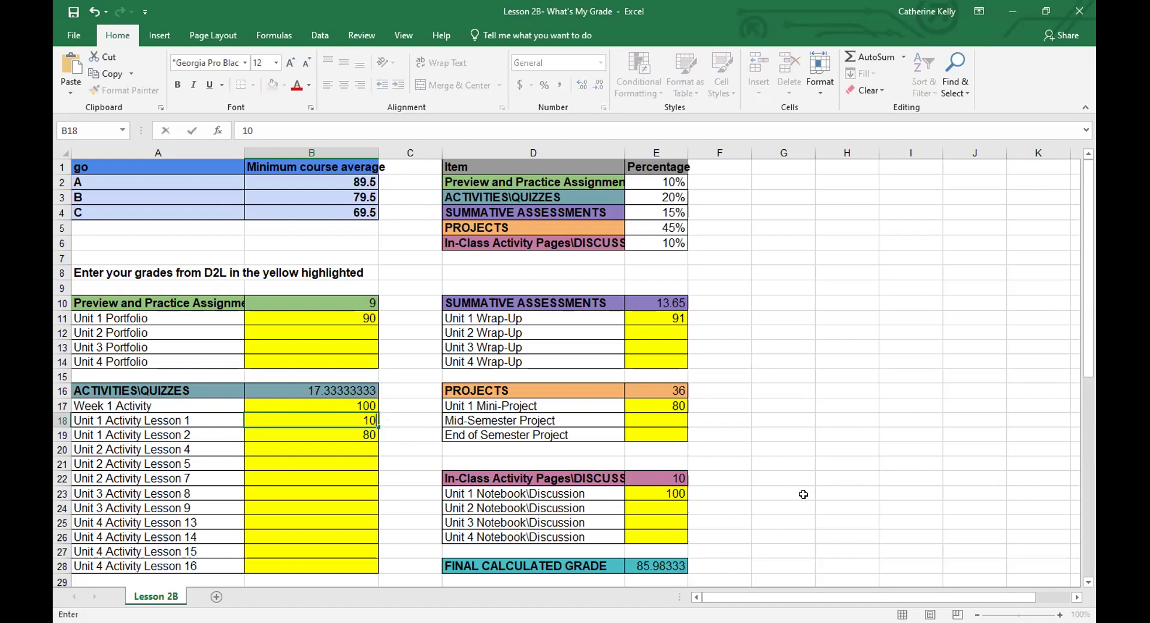
key("Return")
type("100")
key("Return")
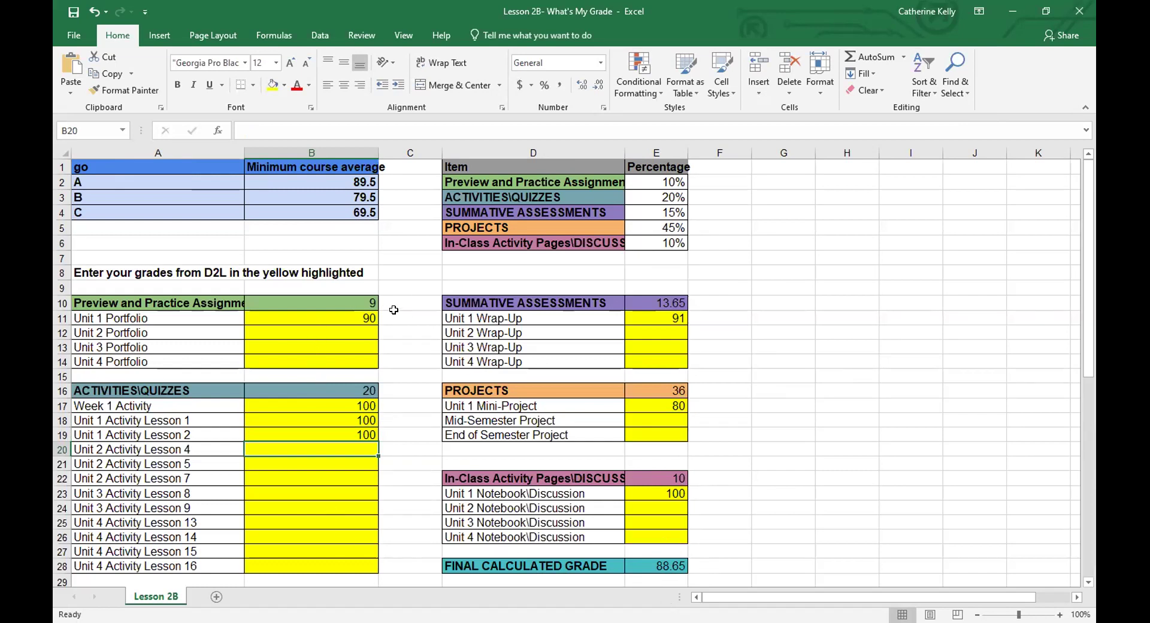
Enter a grade of 0 for the Unit 2 Portfolio and 75 for the Mid-Semester Project.
left_click(350, 325)
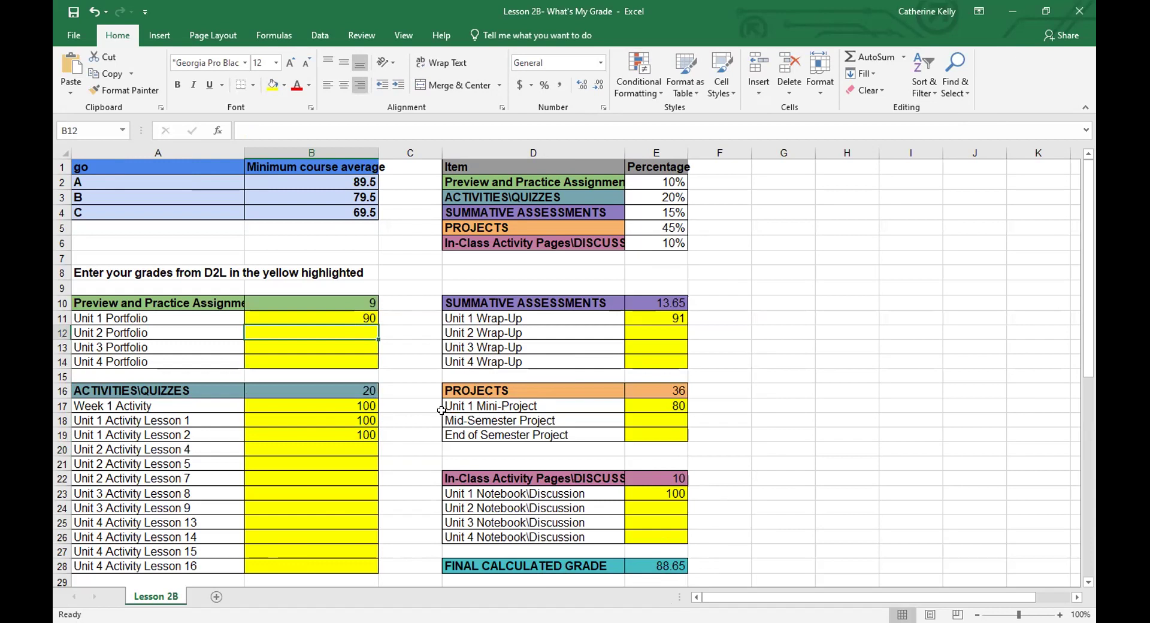
type("0")
key("Return")
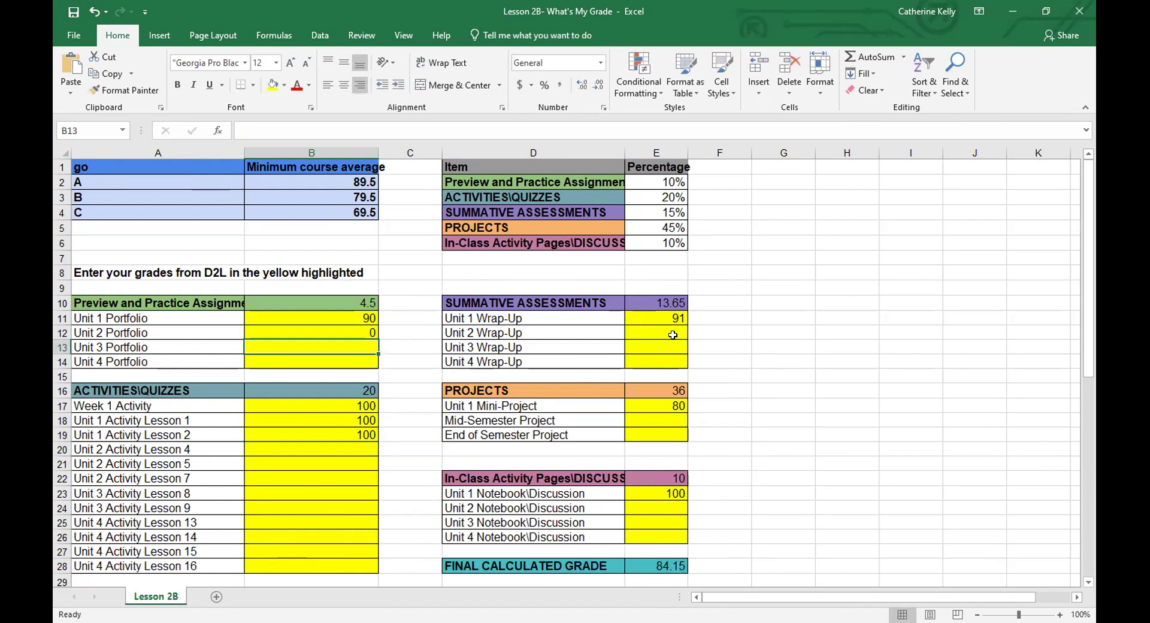
left_click(676, 422)
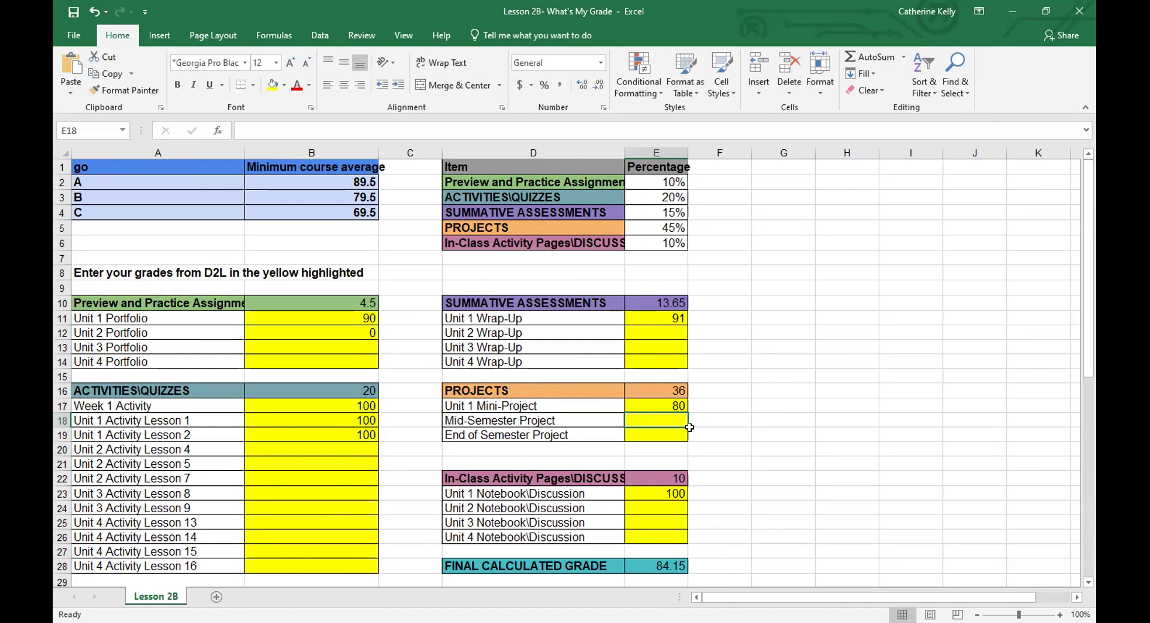
type("75")
key("Return")
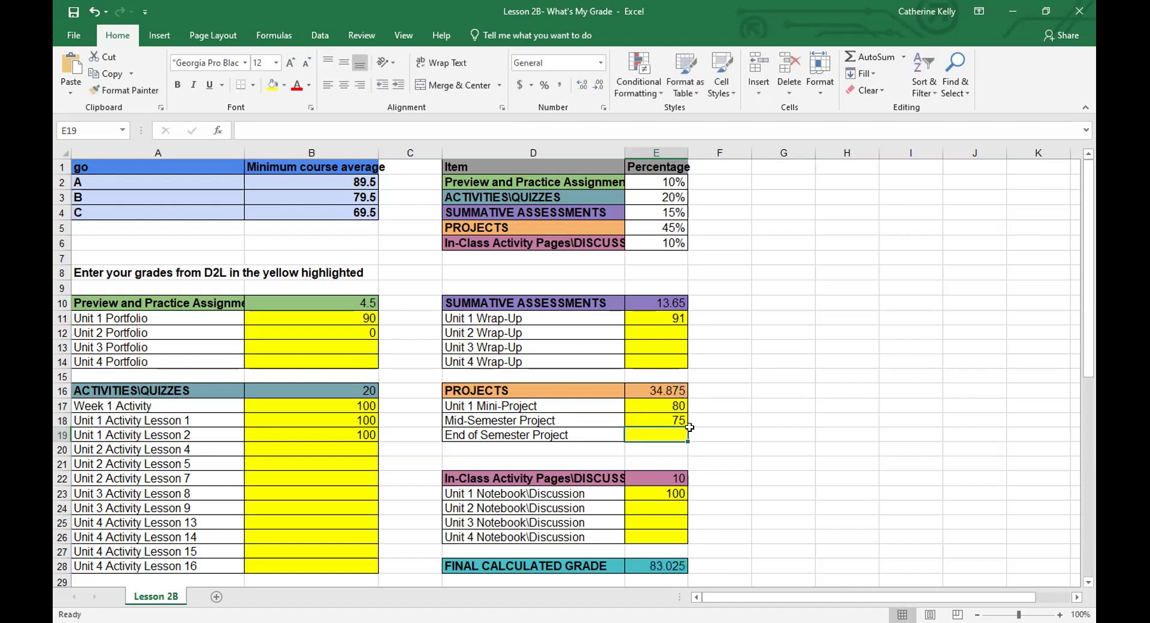
Enter a grade of 100 for the Unit 2 Wrap-Up under SUMMATIVE ASSESSMENTS.
left_click(674, 331)
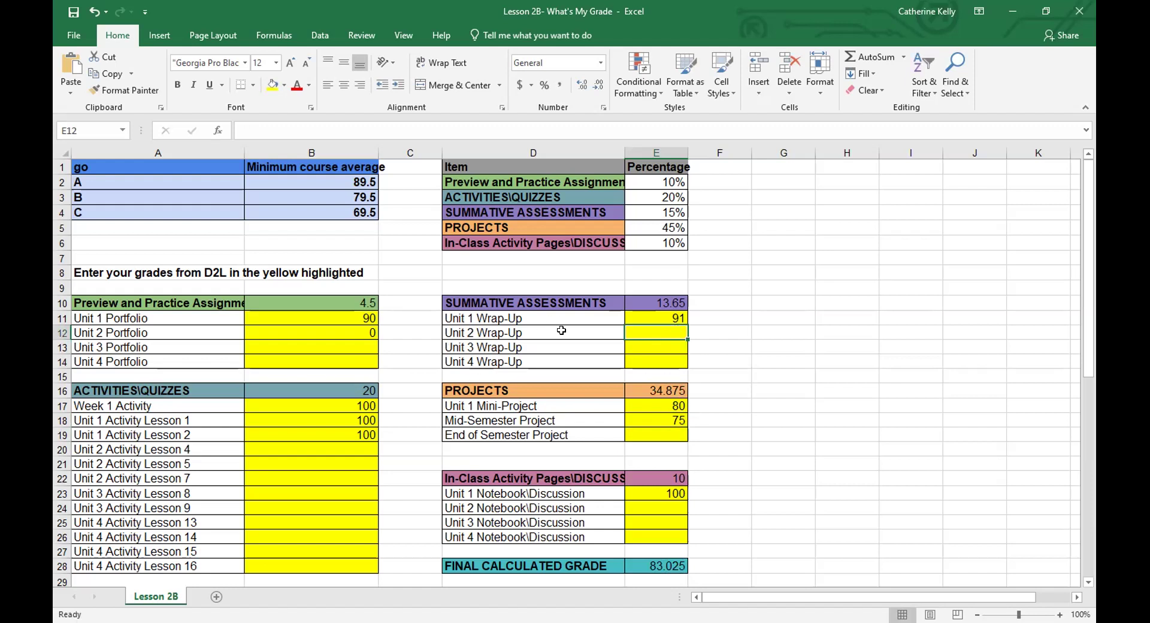
type("100")
key("Return")
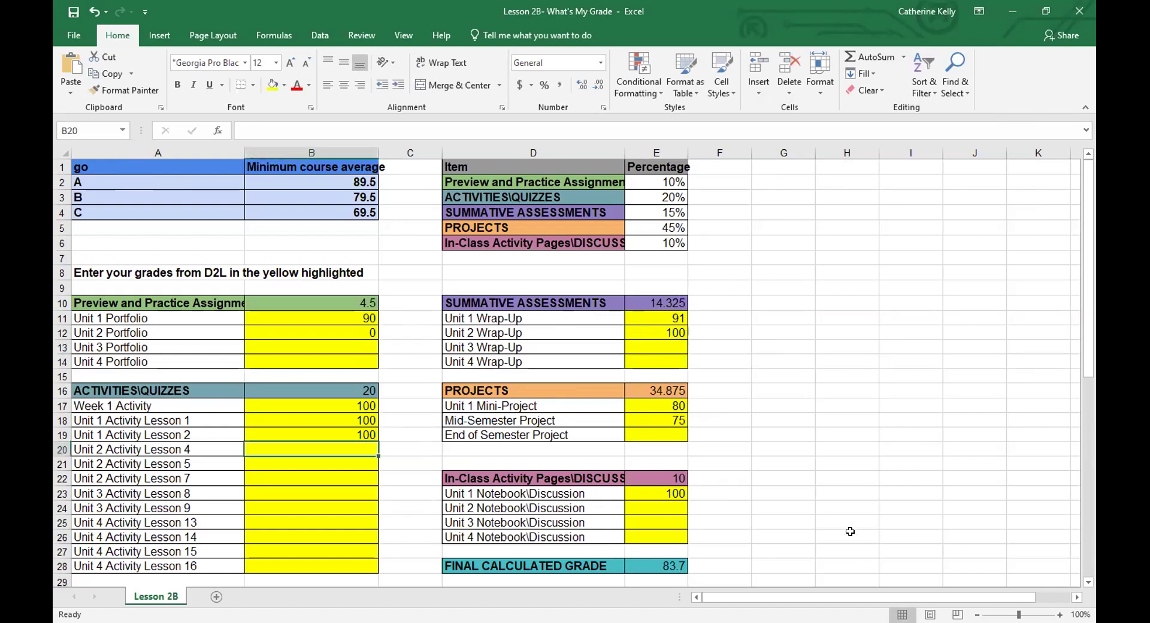
Enter the Unit 2 activity grades: 80 for Lesson 4, 85 for Lesson 5 and 100 for Lesson 7.
type("80")
key("Return")
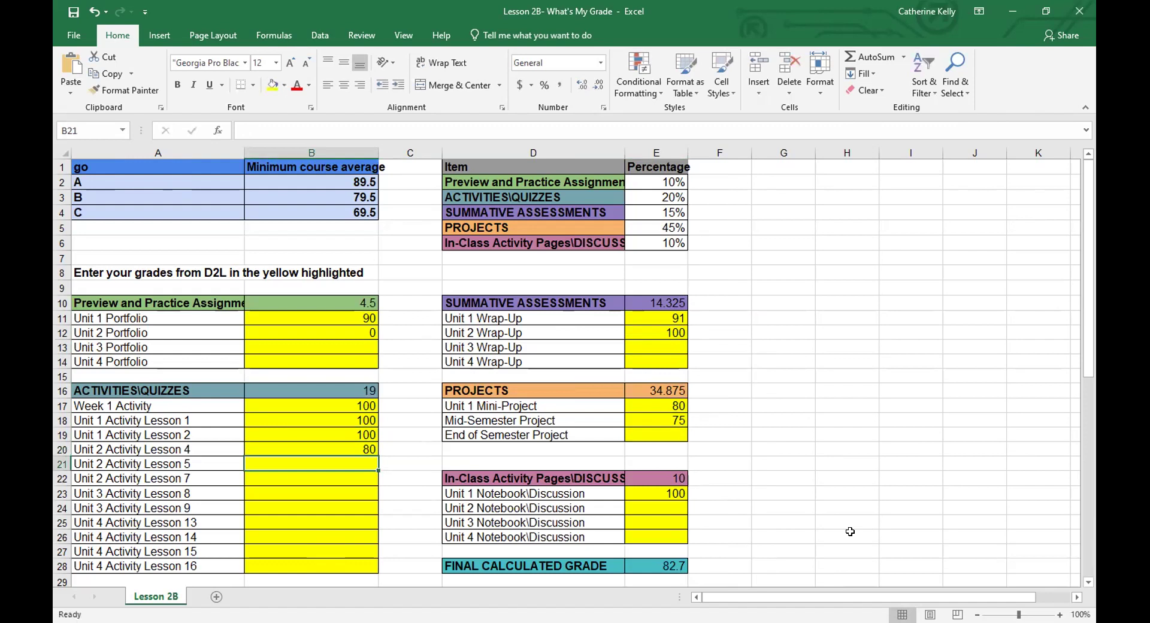
type("85")
key("Return")
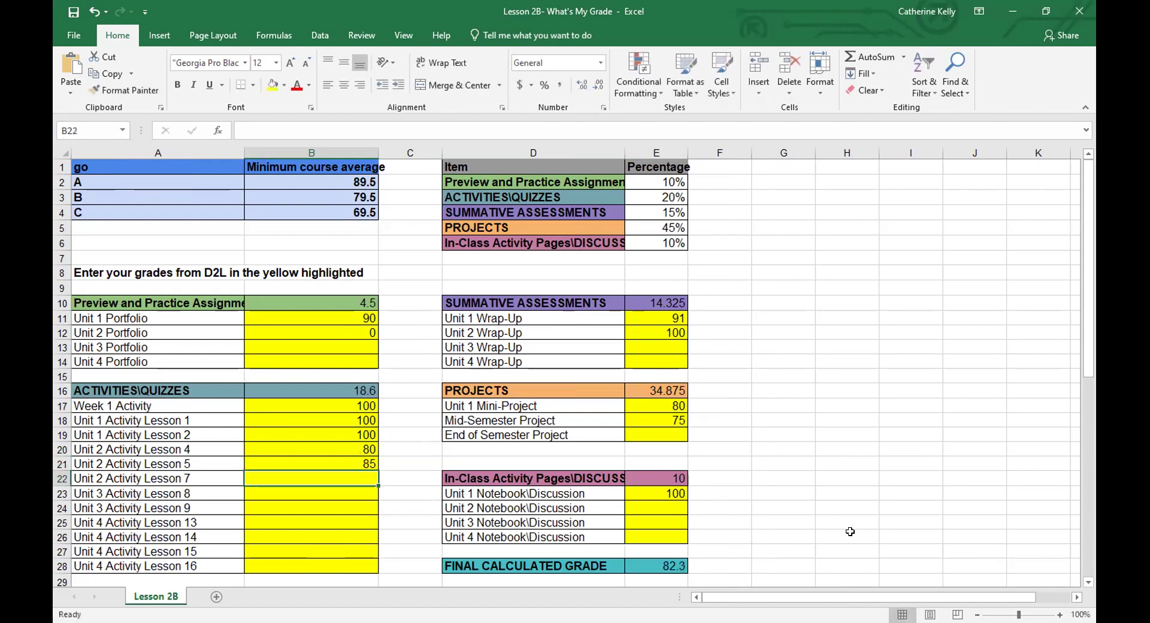
type("100")
key("Return")
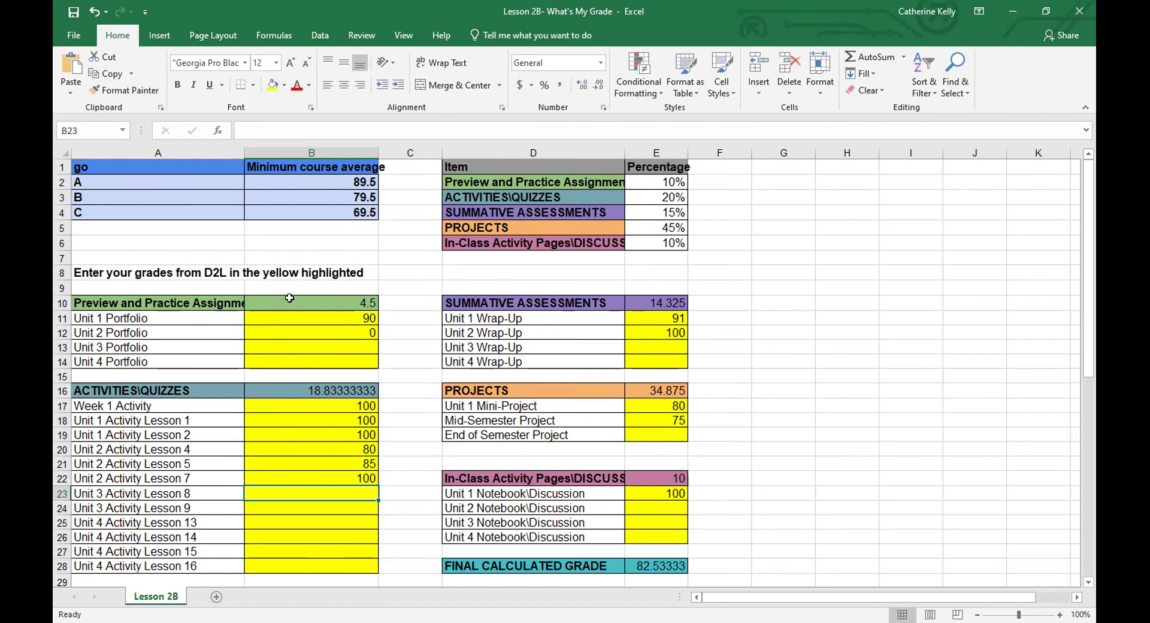
Set the Unit 2 Portfolio grade to 100 and enter 100 for the Unit 2 Notebook\Discussion.
left_click(347, 347)
left_click(353, 333)
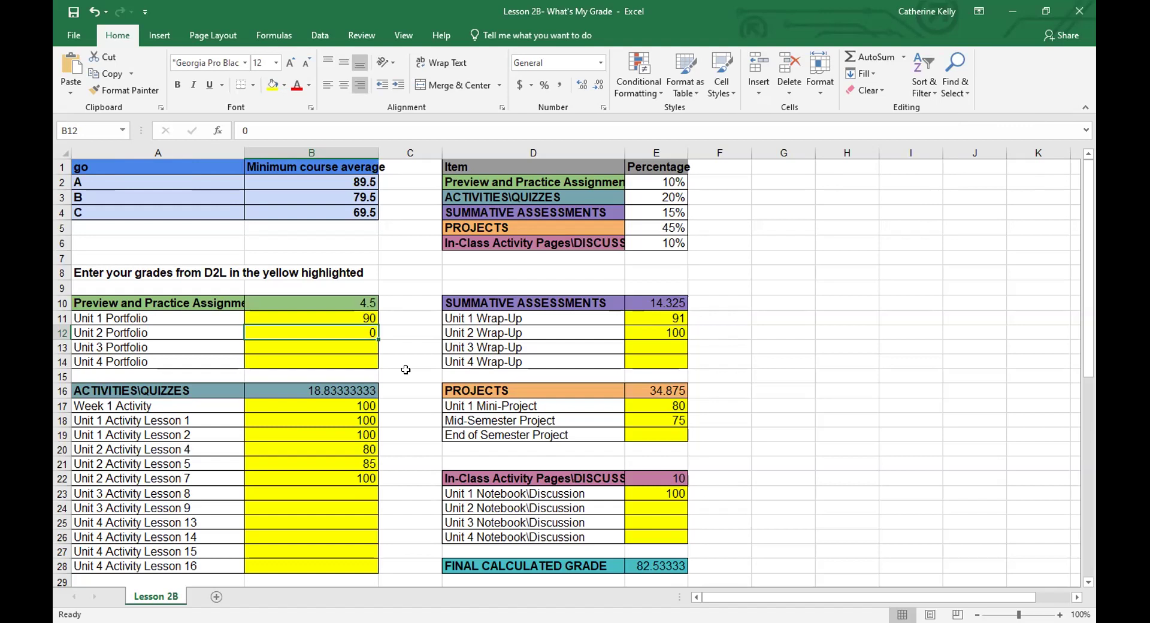
type("100")
key("Return")
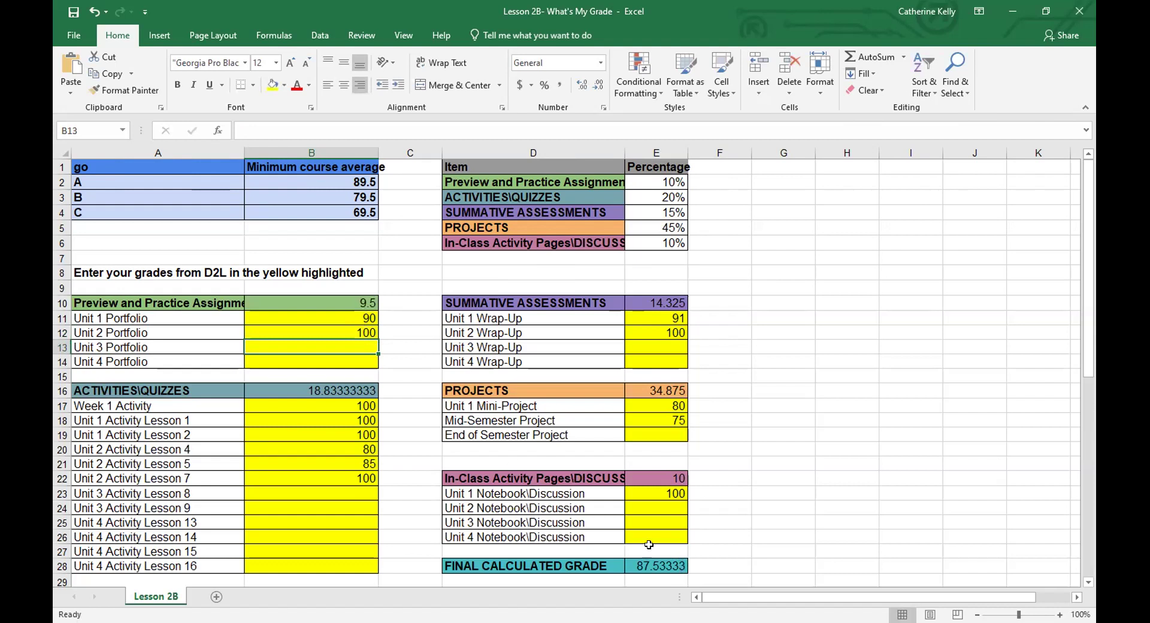
left_click(659, 504)
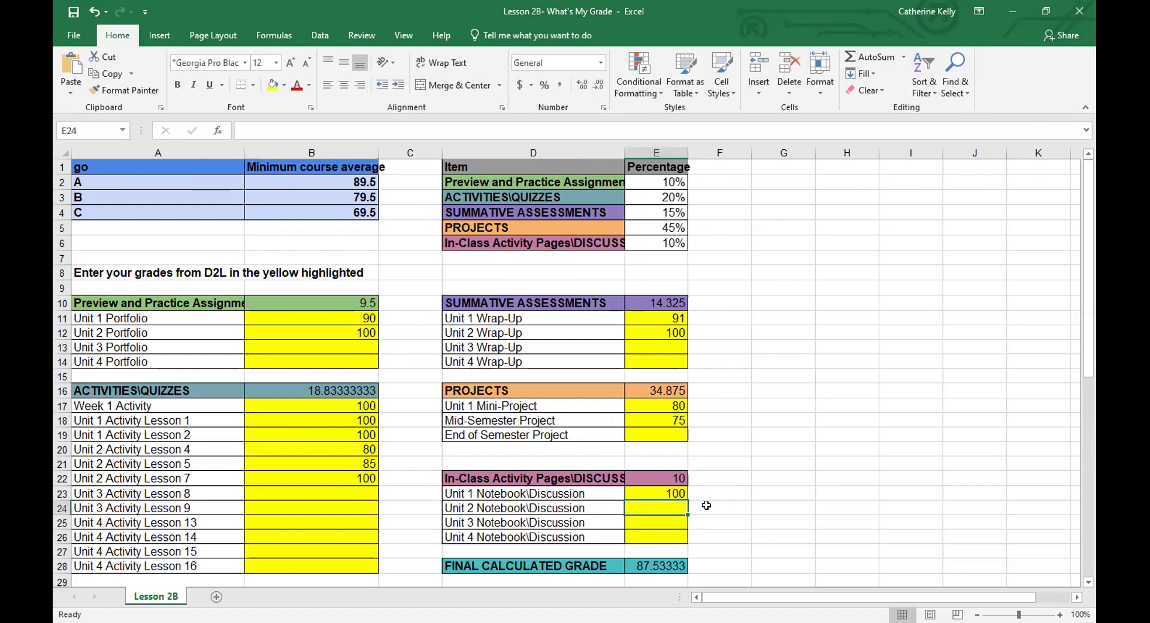
type("100")
key("Return")
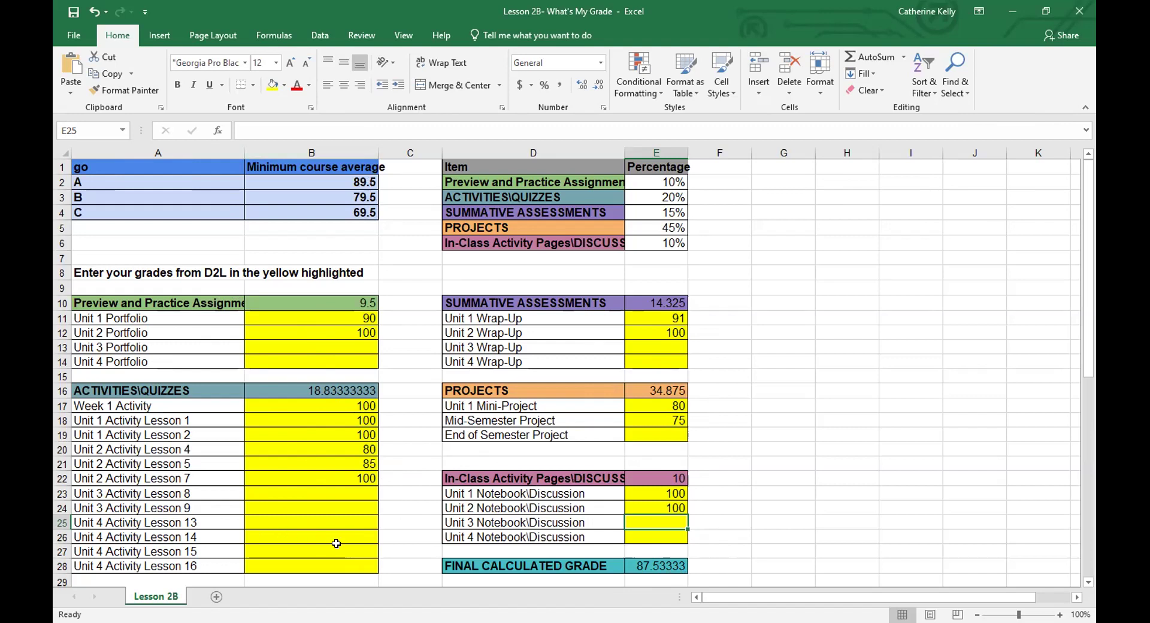
Change the Mid-Semester Project grade under PROJECTS to 90.
left_click(663, 416)
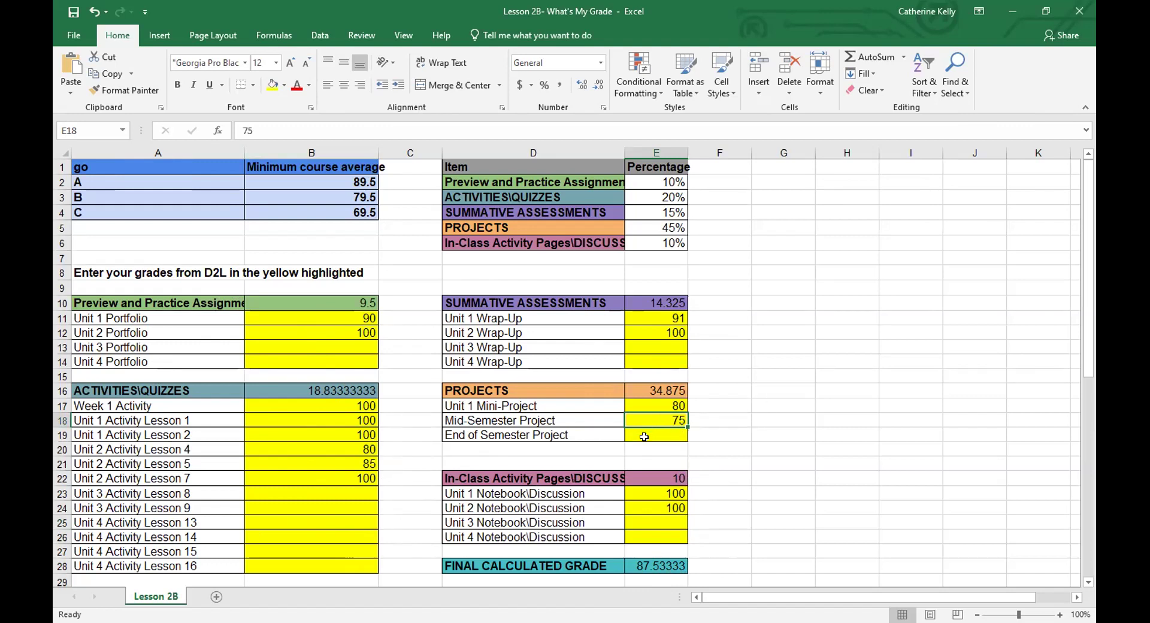
type("90")
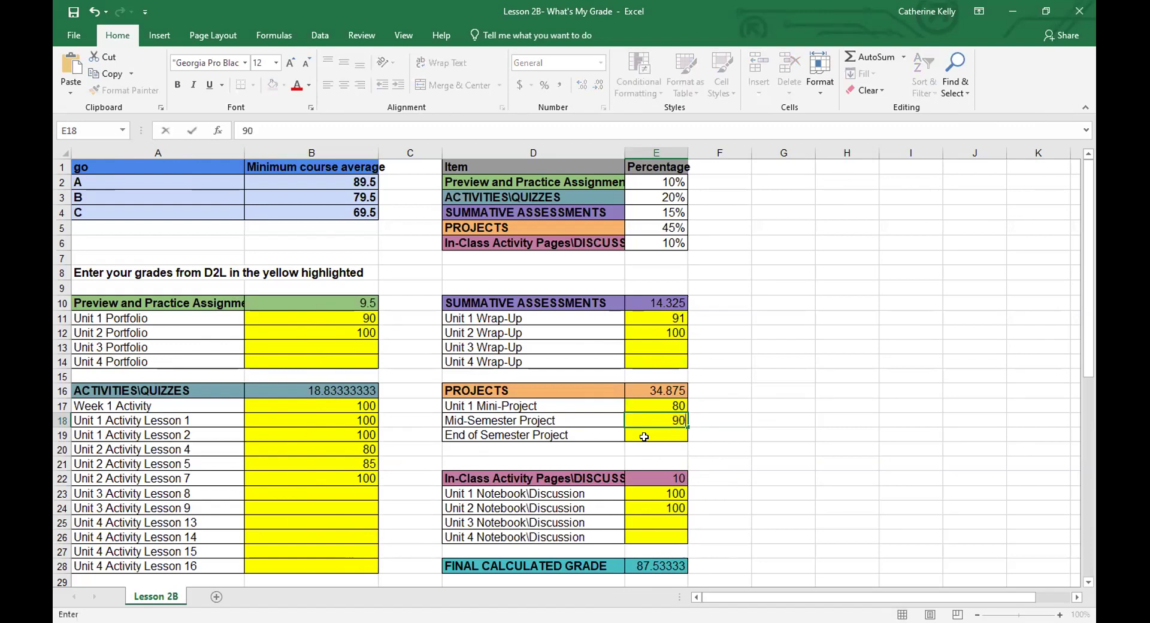
key("Return")
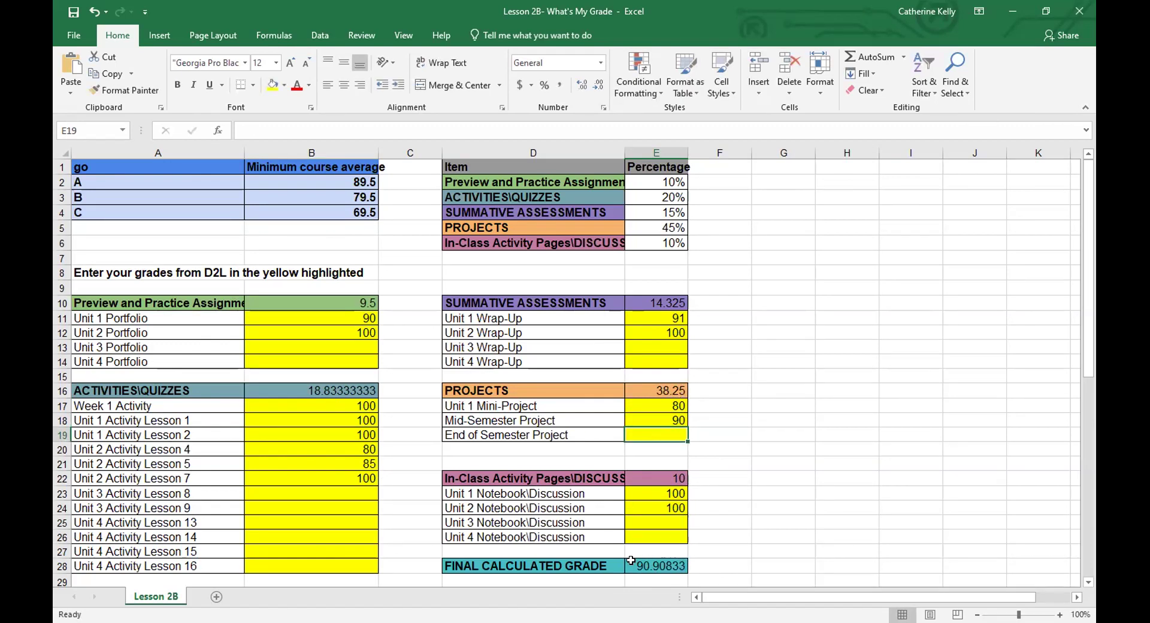